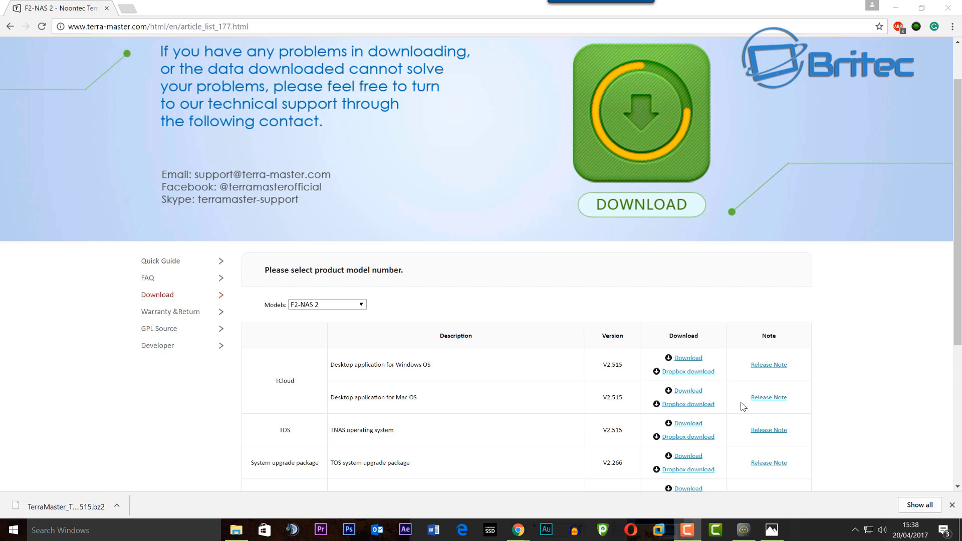
# Download the TCloud desktop application for Windows (V2.515 zip) from the F2-NAS 2 downloads list
pyautogui.scroll(-2, 744, 399)
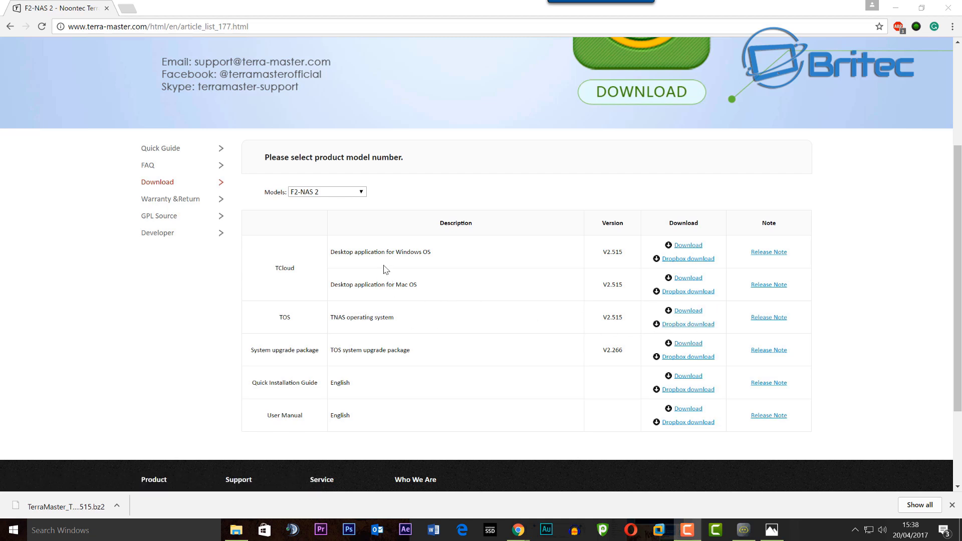
pyautogui.click(687, 245)
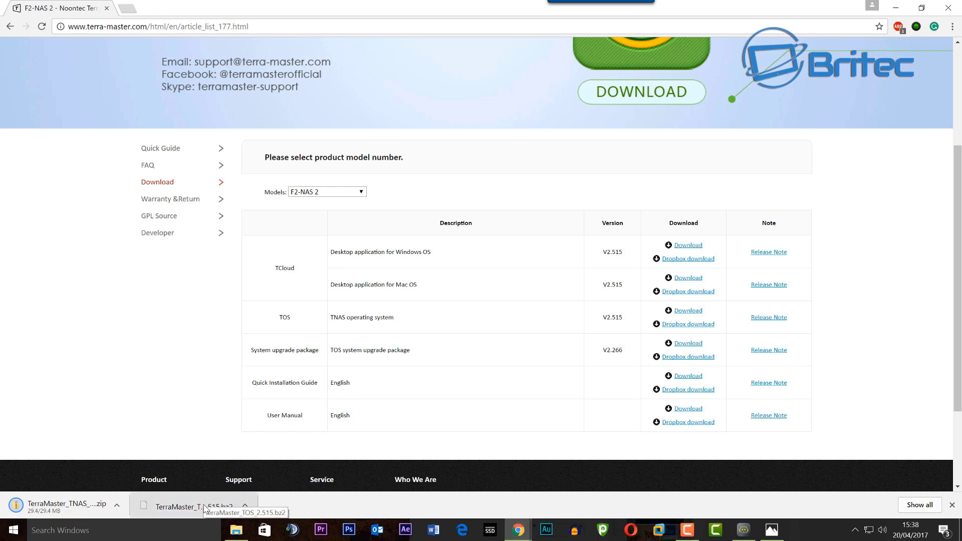
# Open the downloaded TCloud zip and run TNAS_2.515.exe directly from its Tcloud folder
pyautogui.click(92, 508)
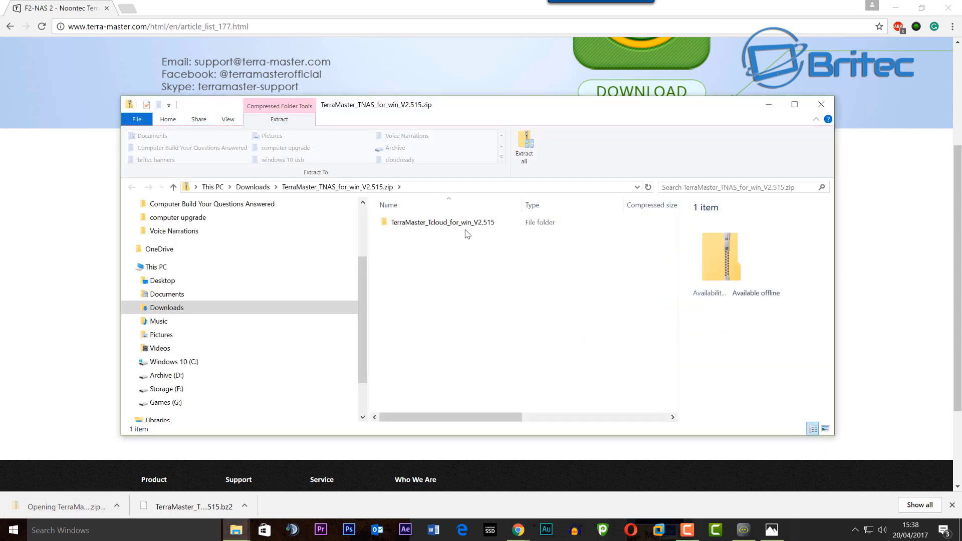
pyautogui.doubleClick(467, 225)
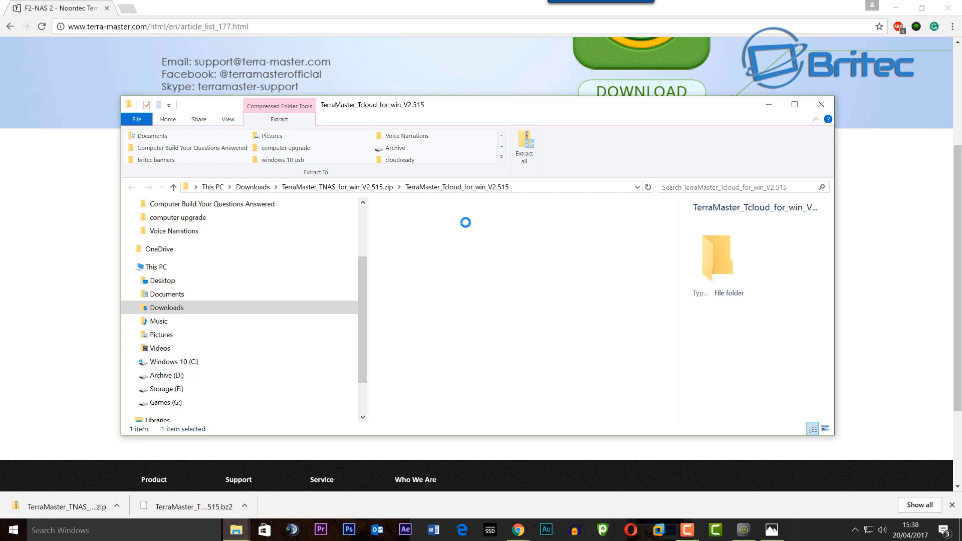
pyautogui.doubleClick(419, 224)
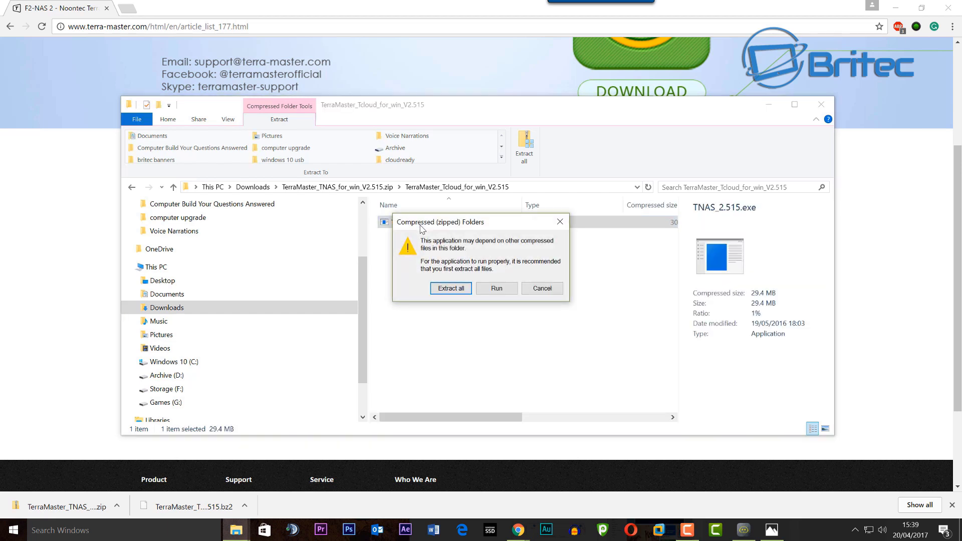
pyautogui.click(481, 290)
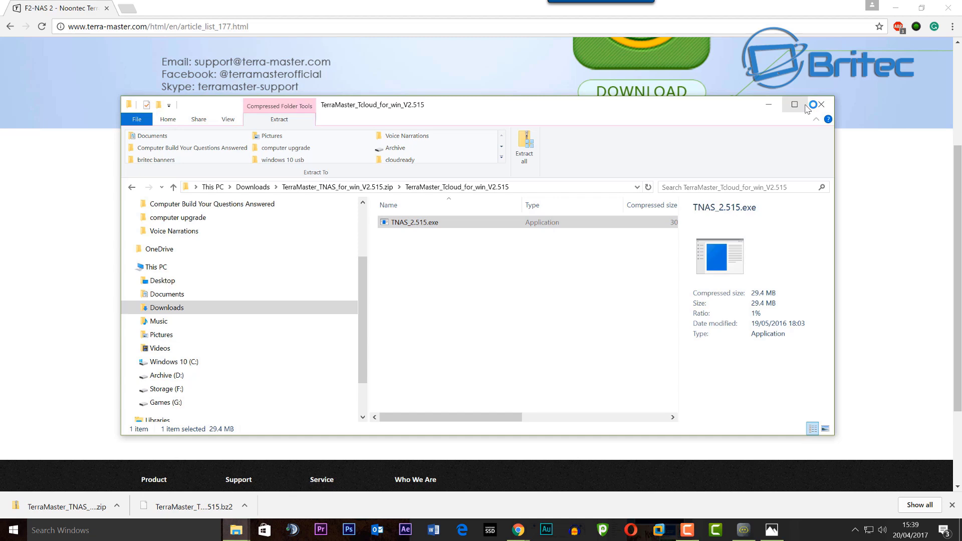
# Install TNAS 2.515 in English to the default folder and launch it when setup finishes
pyautogui.click(821, 105)
pyautogui.click(484, 290)
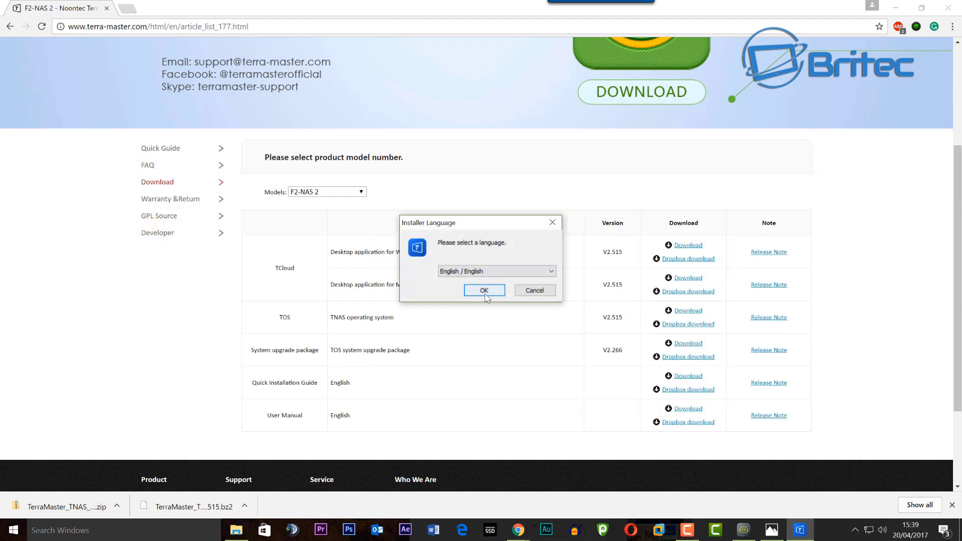
pyautogui.click(544, 356)
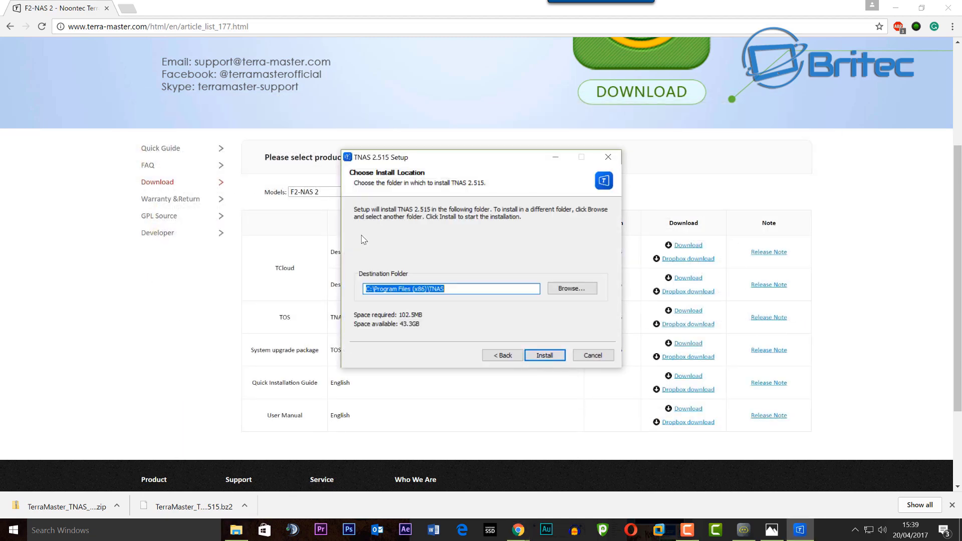
pyautogui.click(543, 356)
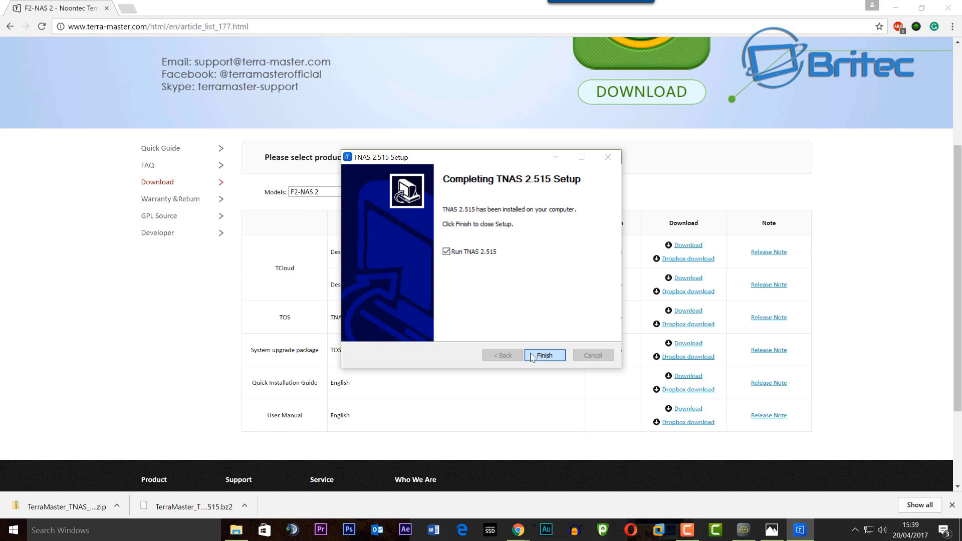
pyautogui.click(545, 355)
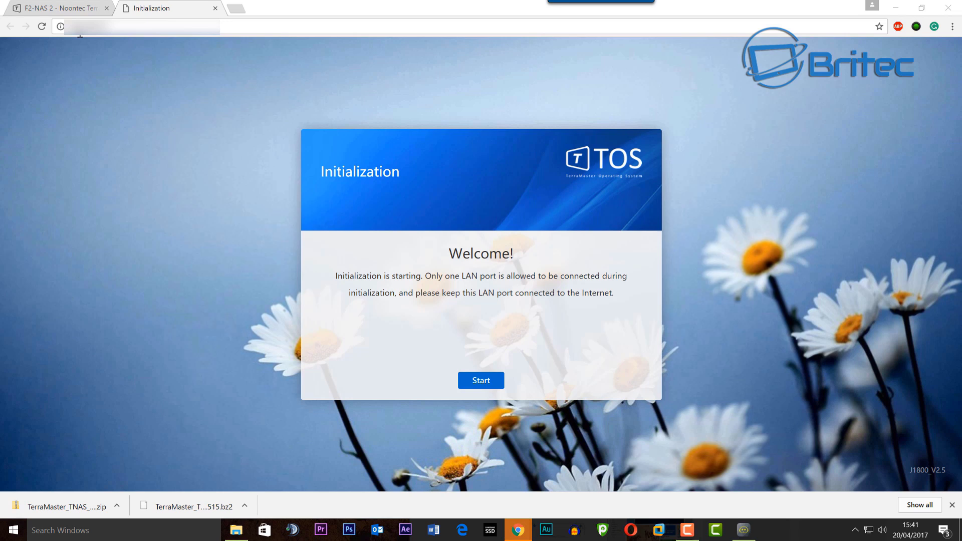
# Start NAS initialization, pass the hard drive checkup, and choose automatic TOS download and install
pyautogui.click(494, 382)
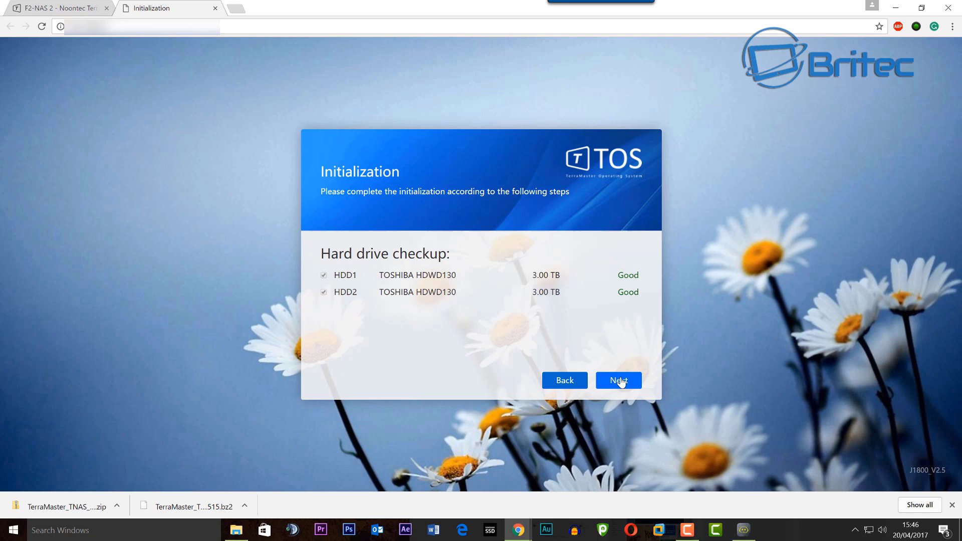
pyautogui.click(620, 383)
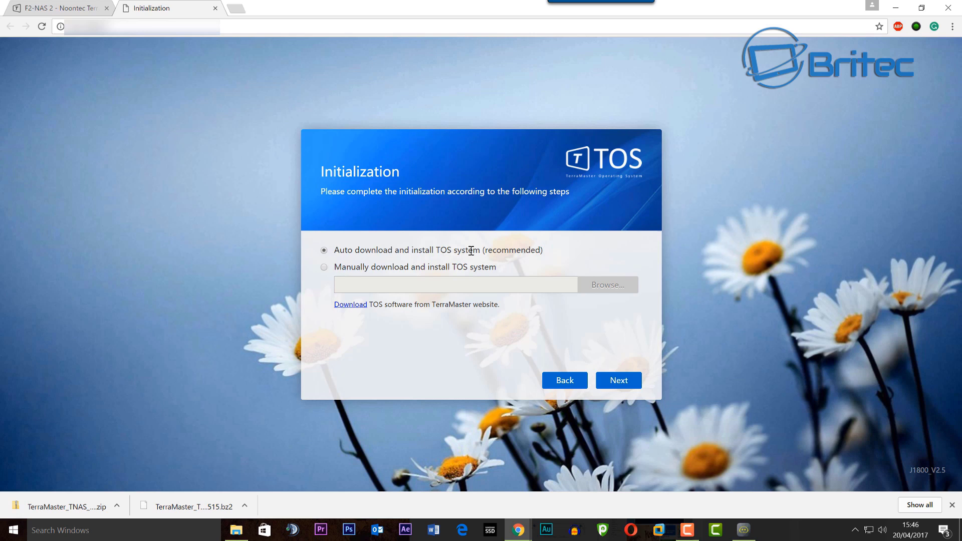
pyautogui.click(617, 382)
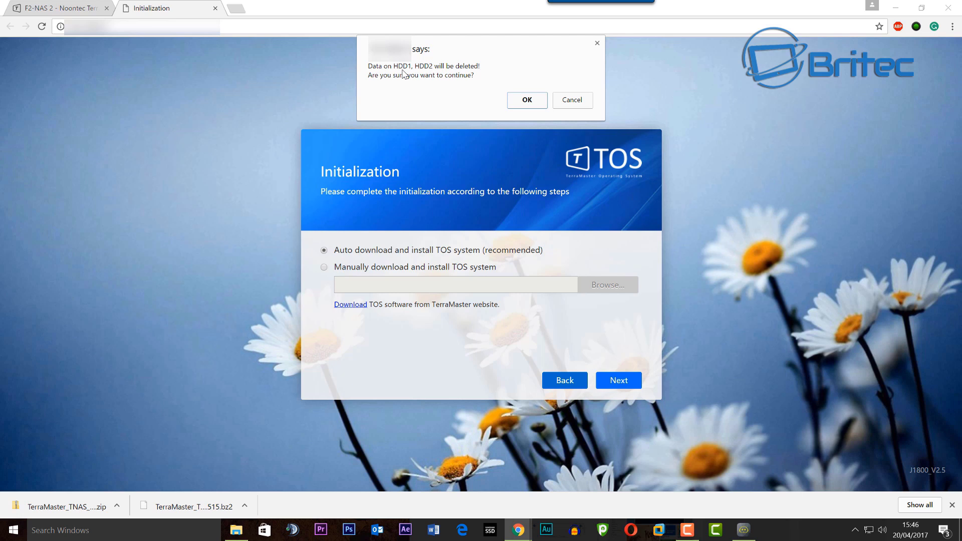
# Confirm erasing the data on HDD1 and HDD2 so TOS downloads and installs
pyautogui.click(531, 100)
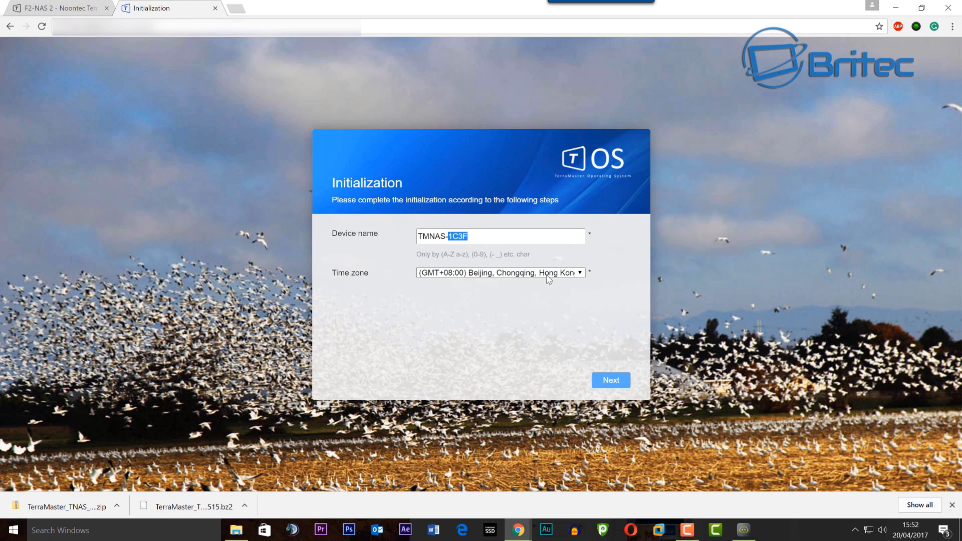
# Name the device TMNAS-Home and set the time zone to GMT+00:00 Dublin, Edinburgh, Lisbon, London
pyautogui.write('Home')
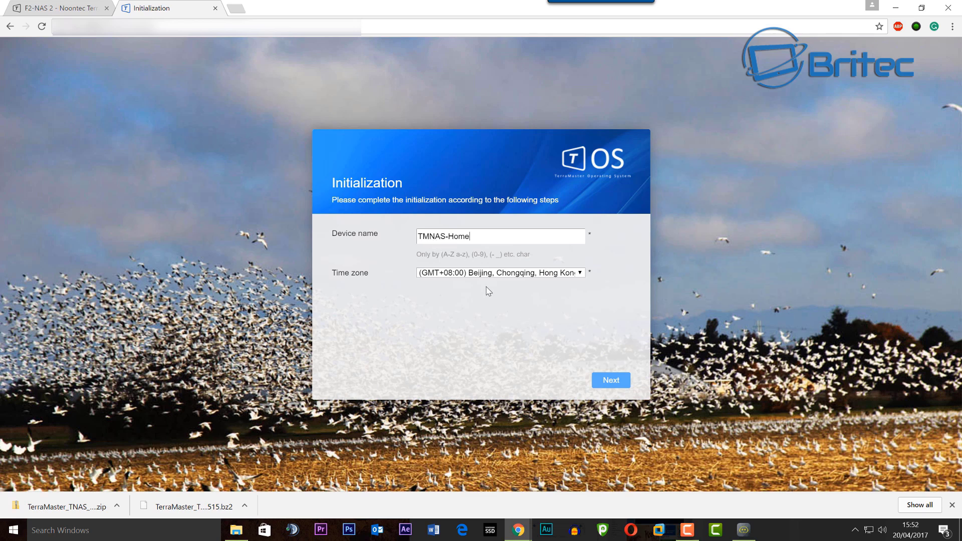
pyautogui.click(565, 277)
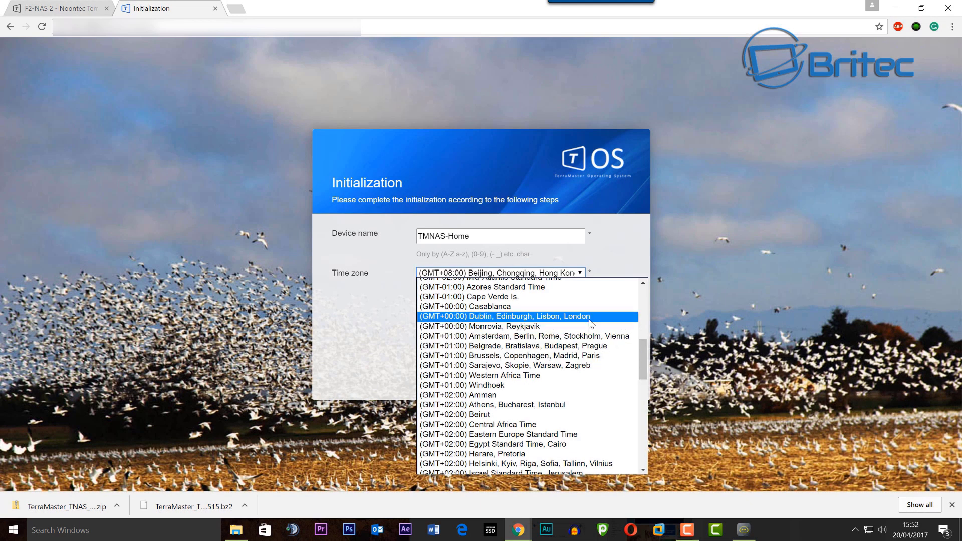
pyautogui.click(589, 323)
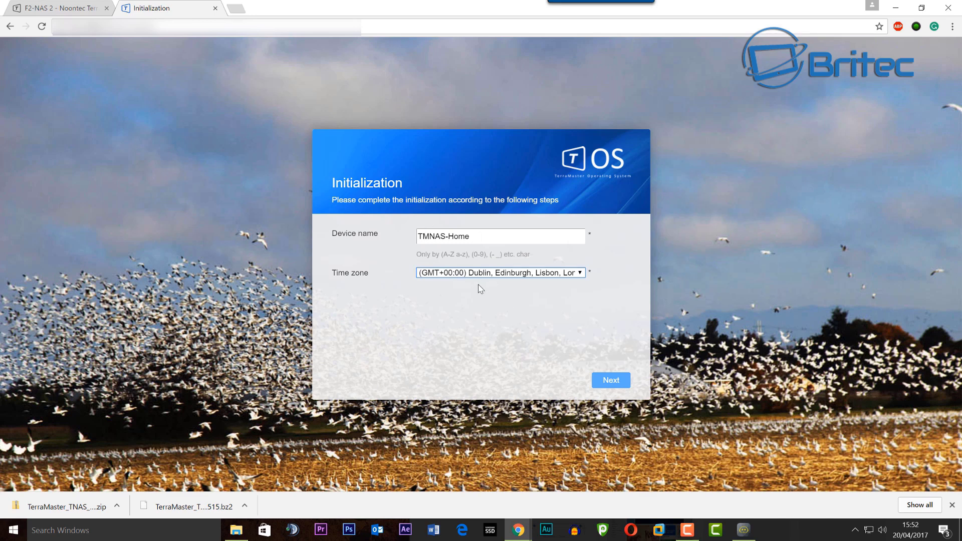
pyautogui.click(613, 380)
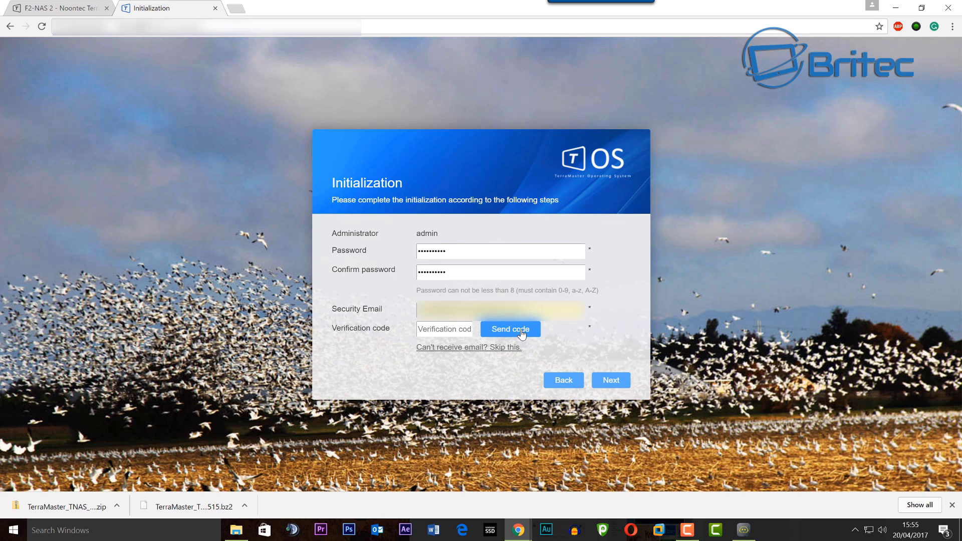
# Request a verification code for the security e-mail and proceed to the RAID type choice
pyautogui.click(520, 332)
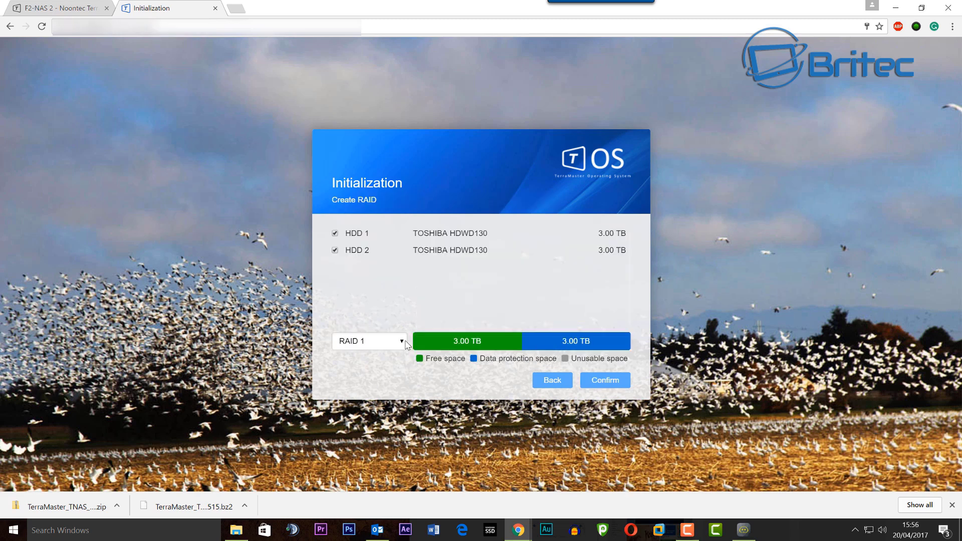
pyautogui.click(405, 343)
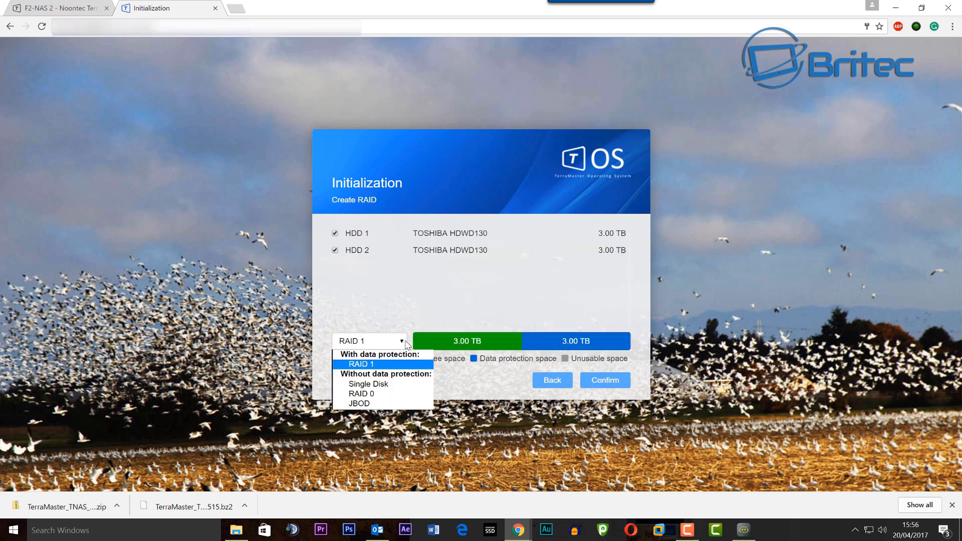
# Keep RAID 1 for the two 3.00 TB Toshiba drives and confirm creating the array
pyautogui.click(369, 366)
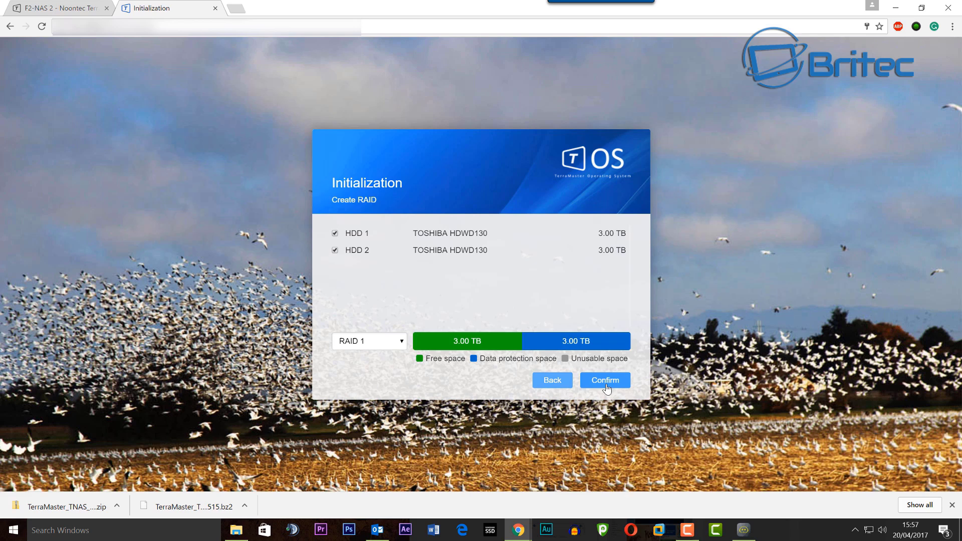
pyautogui.click(403, 344)
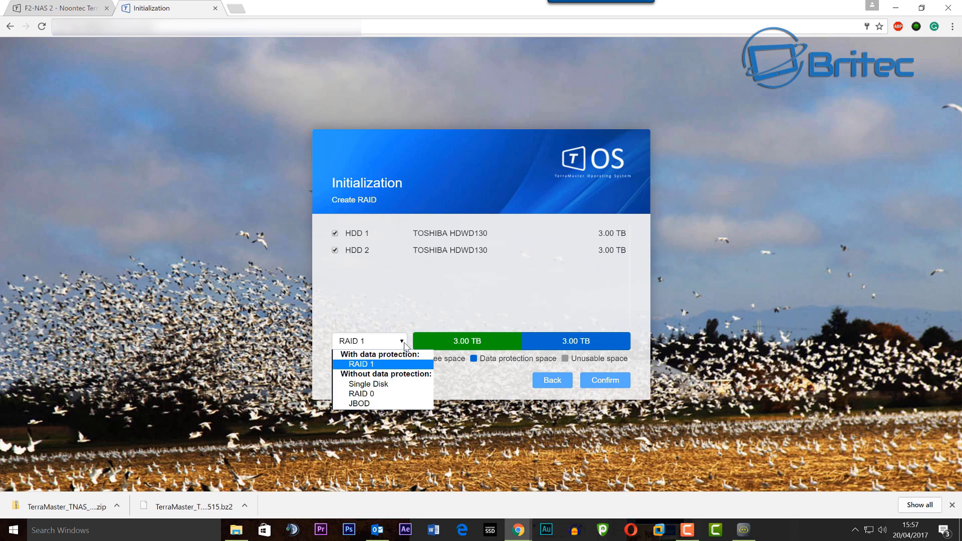
pyautogui.click(404, 343)
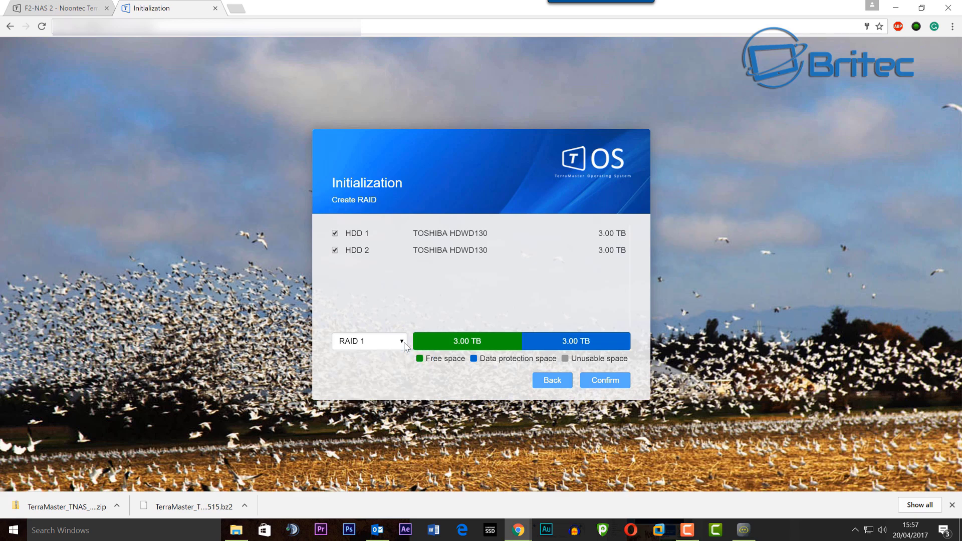
pyautogui.click(582, 380)
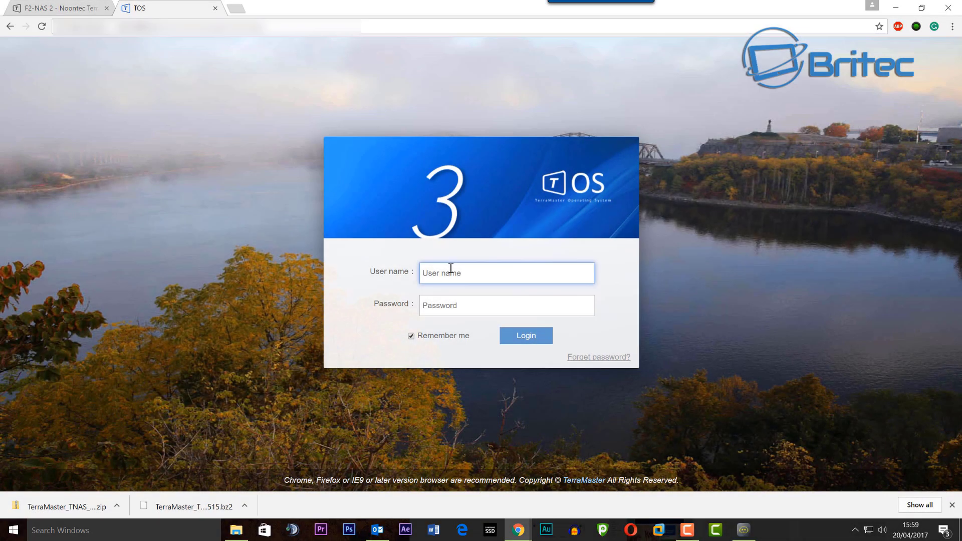
# Log in to TOS as admin with the administrator password
pyautogui.write('admin')
pyautogui.click(451, 308)
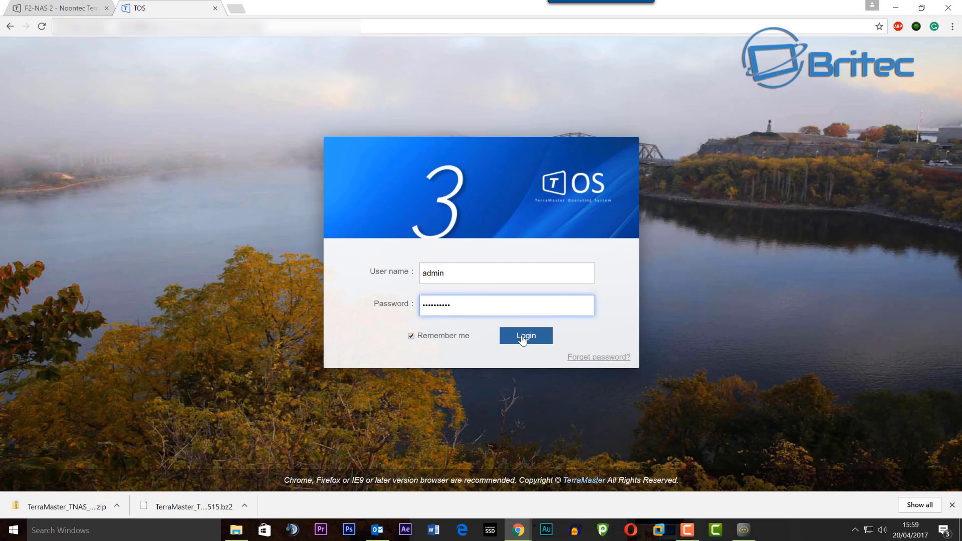
pyautogui.click(522, 338)
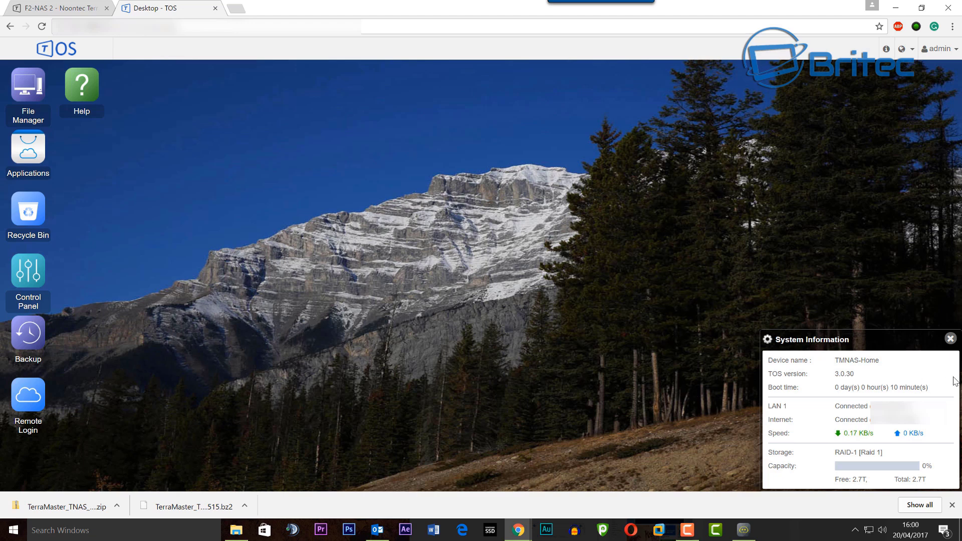
# Close the System Information panel and select the File Manager desktop app
pyautogui.click(950, 338)
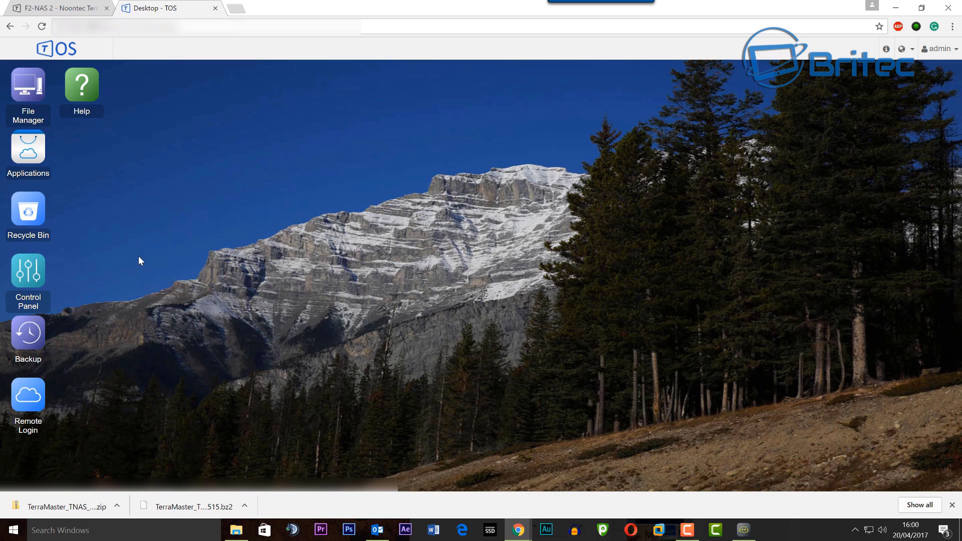
pyautogui.click(32, 94)
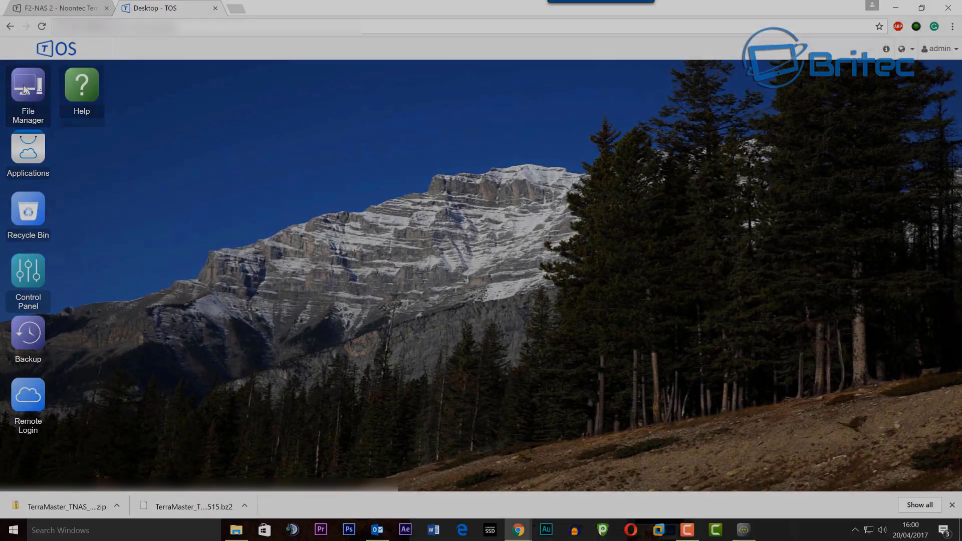
# In File Manager, view the admin and empty public folders as a list, leave the theme unchanged, then close it
pyautogui.doubleClick(28, 90)
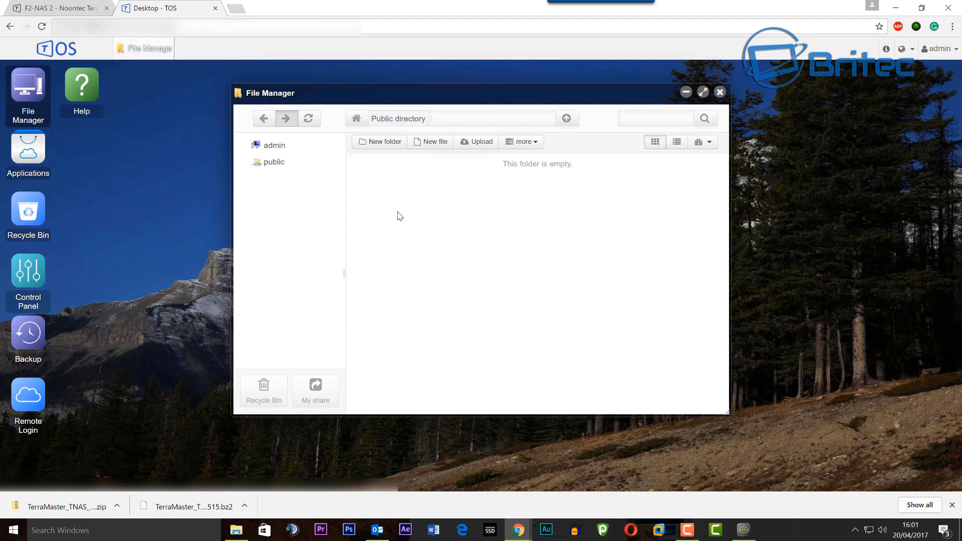
pyautogui.click(275, 147)
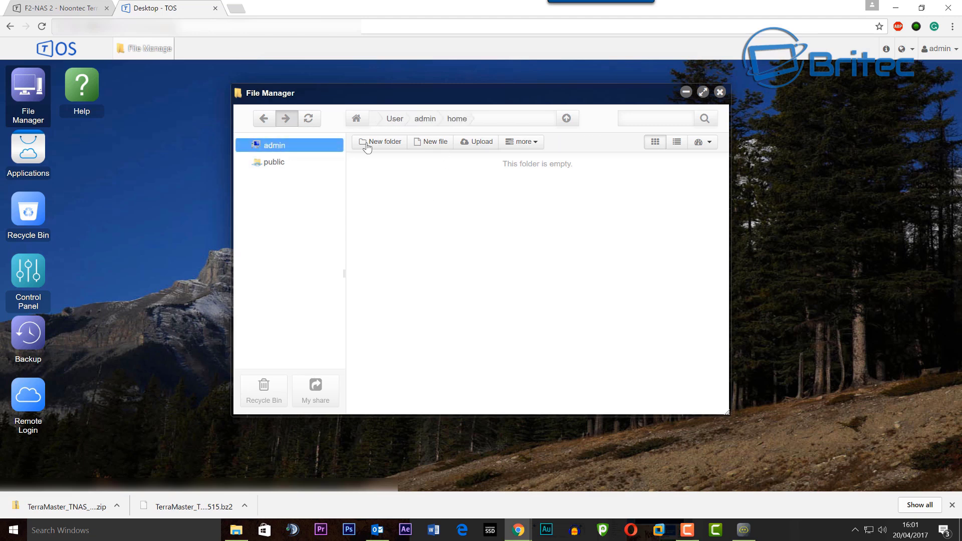
pyautogui.click(274, 164)
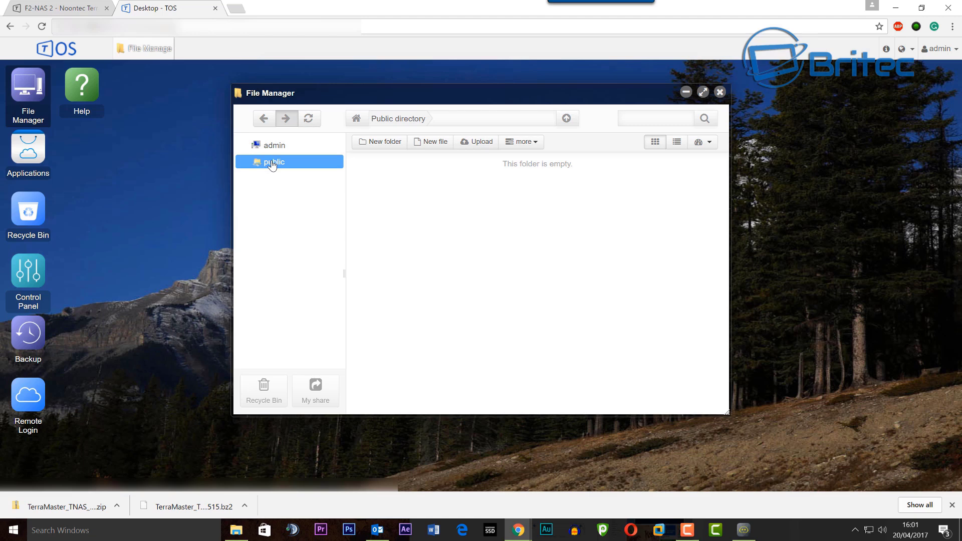
pyautogui.click(676, 143)
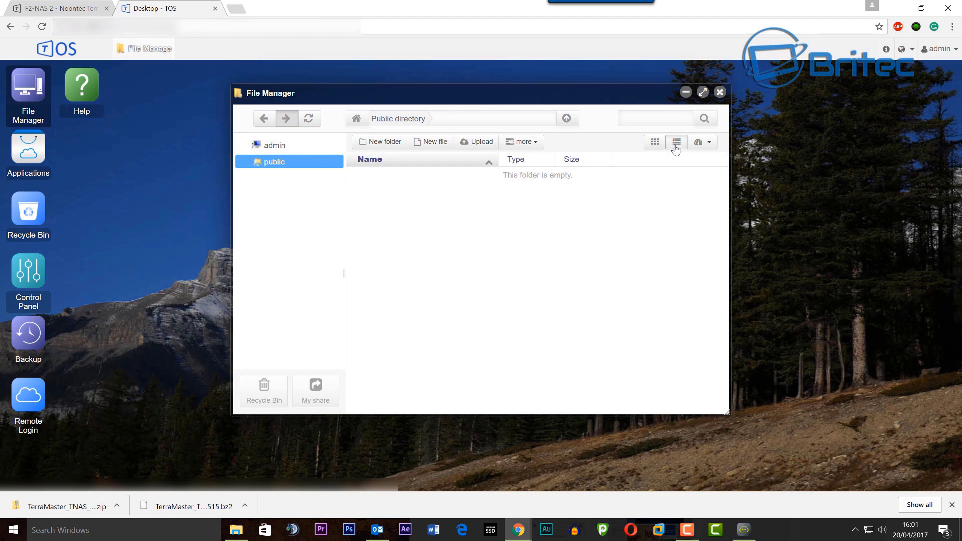
pyautogui.click(708, 144)
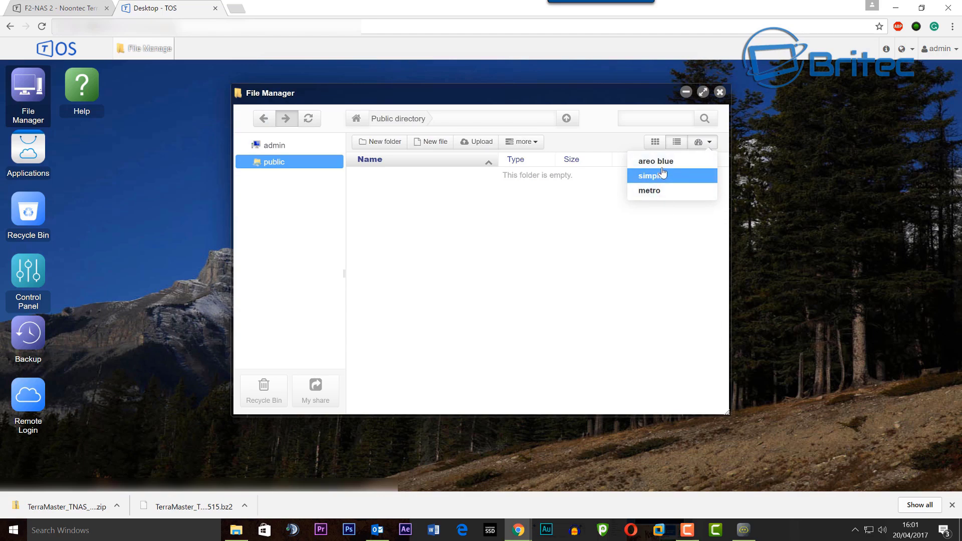
pyautogui.click(576, 223)
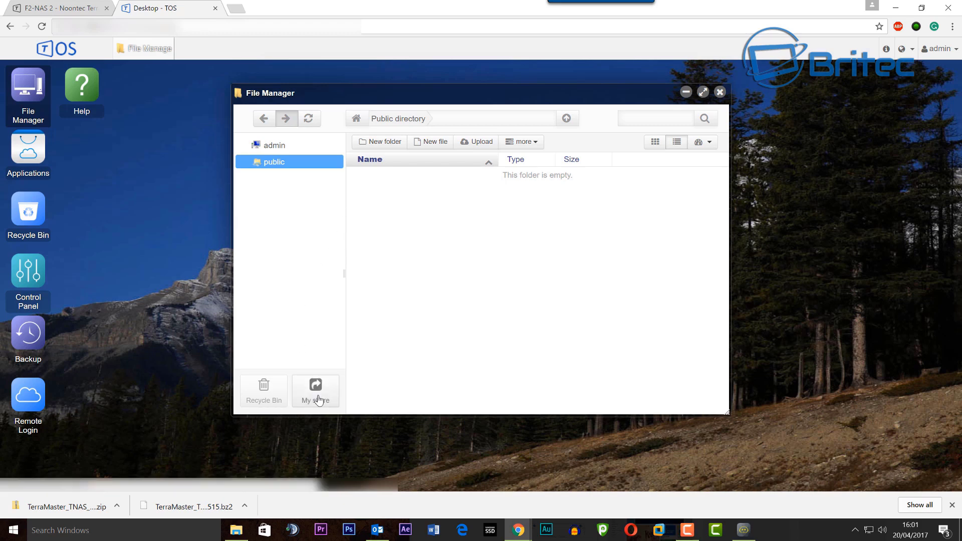
pyautogui.click(721, 92)
# Open the Applications catalogue and scroll through its apps, such as MySQL Server and Mail Server
pyautogui.click(28, 150)
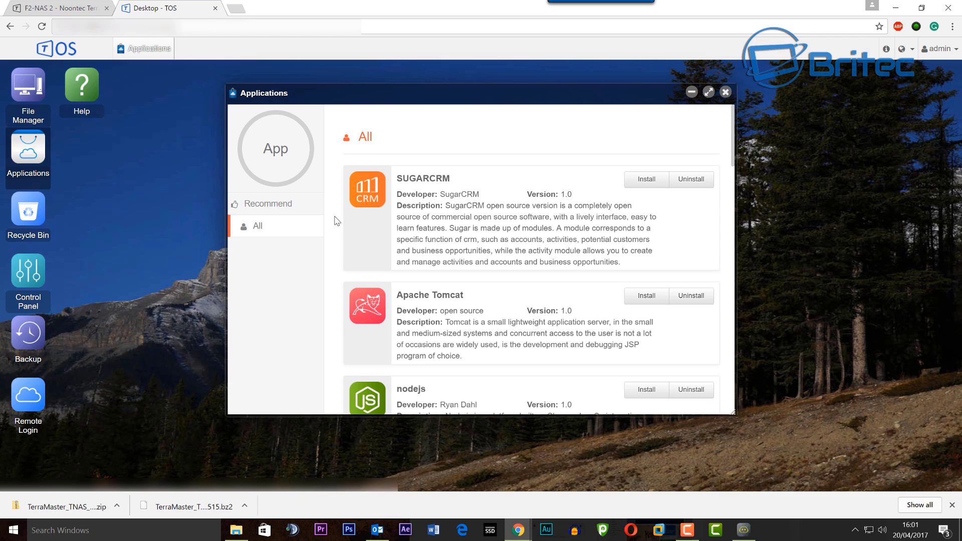
pyautogui.scroll(-3, 642, 238)
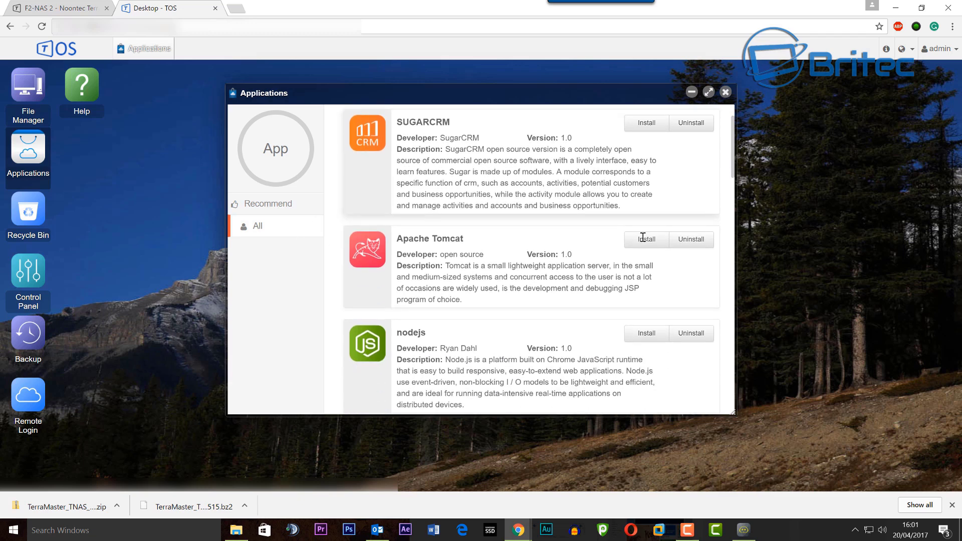
pyautogui.scroll(-2, 644, 243)
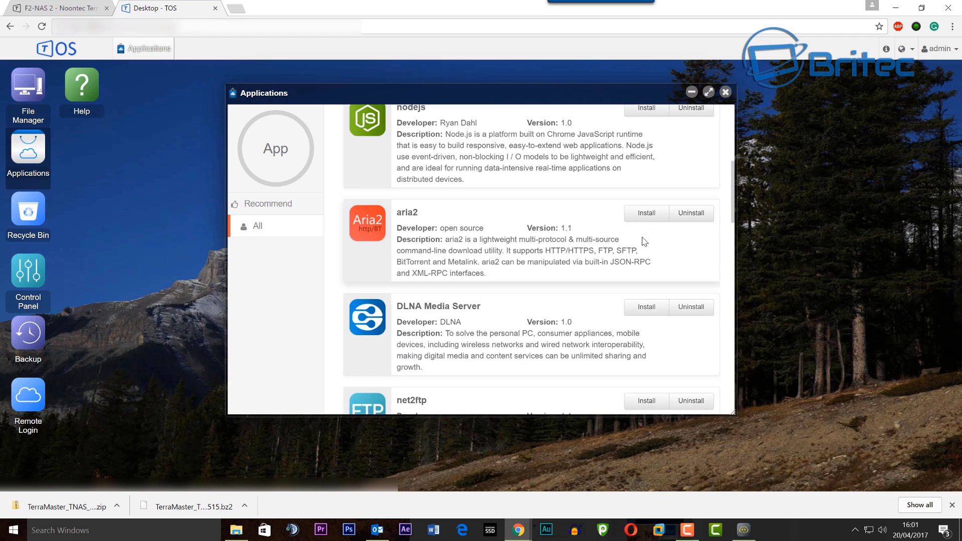
pyautogui.scroll(-1, 644, 242)
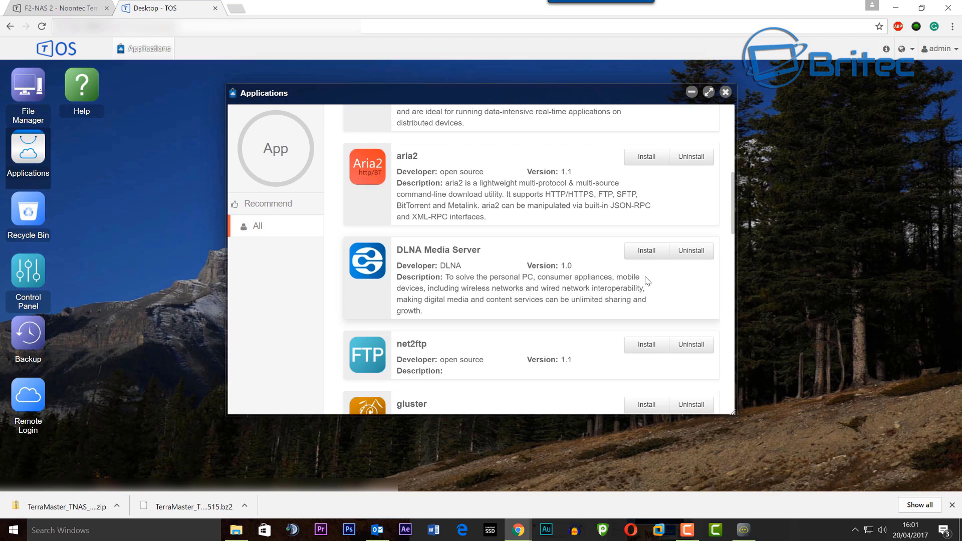
pyautogui.scroll(-1, 645, 282)
pyautogui.scroll(-2, 645, 282)
pyautogui.scroll(-2, 600, 272)
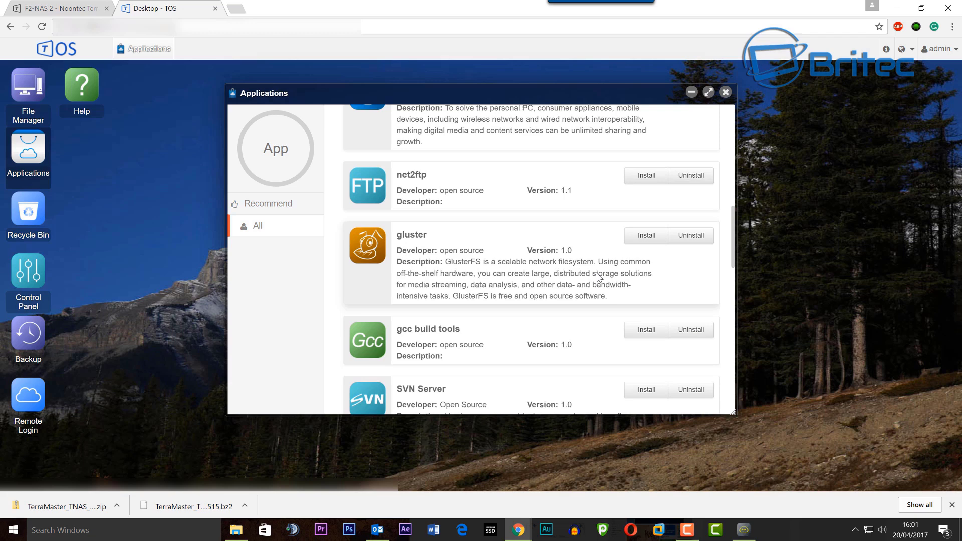
pyautogui.scroll(-1, 598, 274)
pyautogui.scroll(-3, 599, 277)
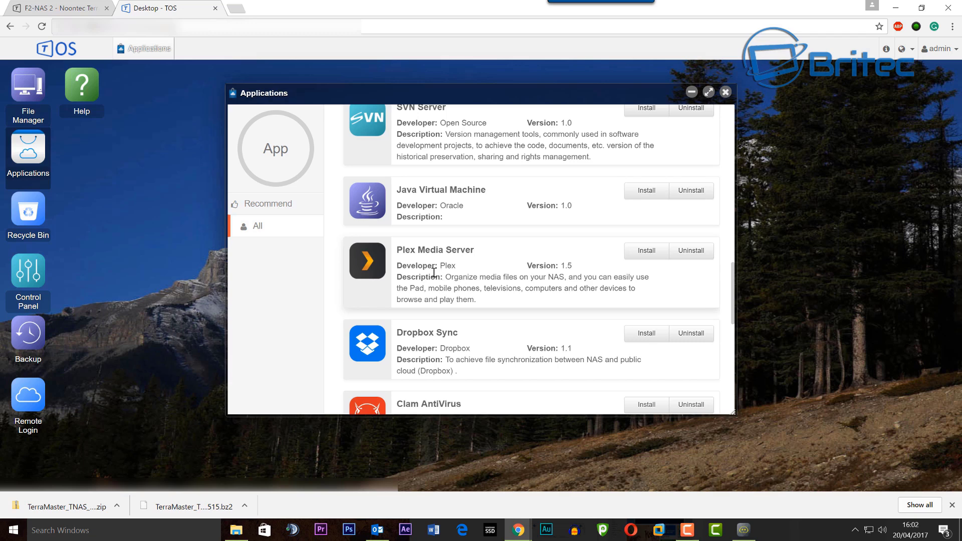
pyautogui.scroll(-1, 434, 273)
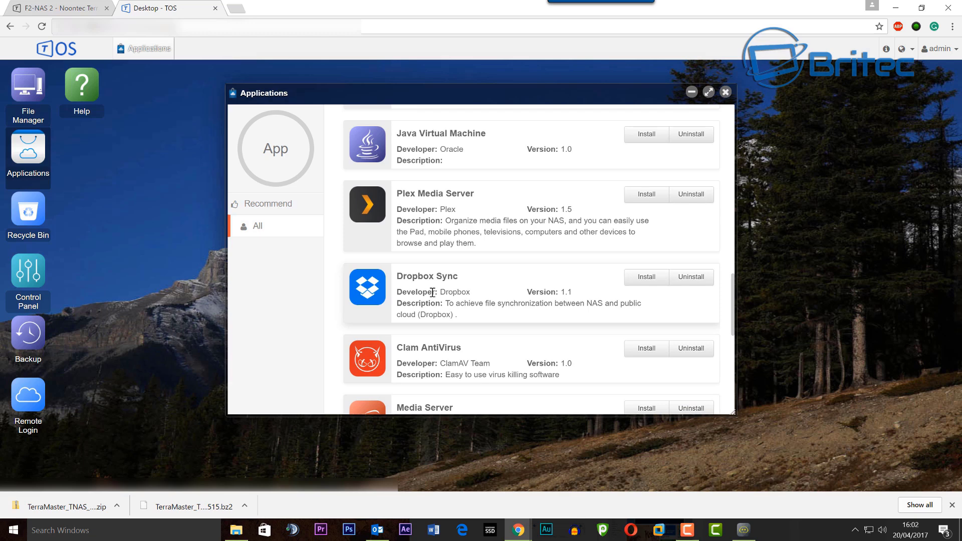
pyautogui.scroll(-2, 433, 292)
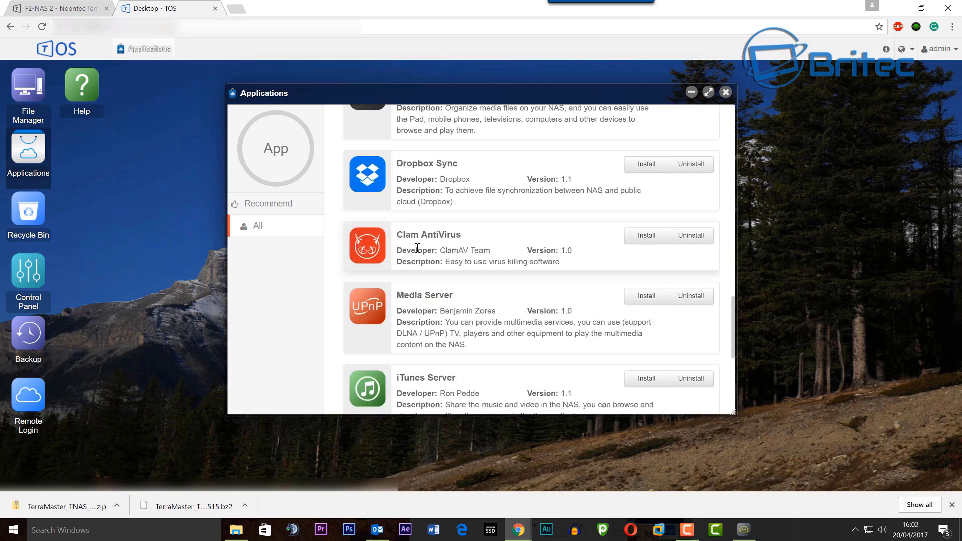
pyautogui.scroll(-2, 510, 286)
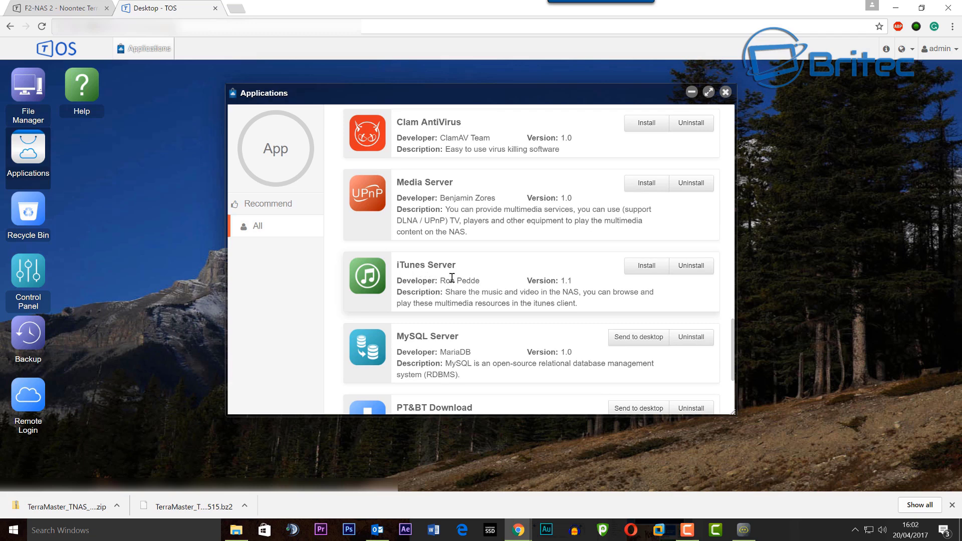
pyautogui.scroll(-3, 452, 277)
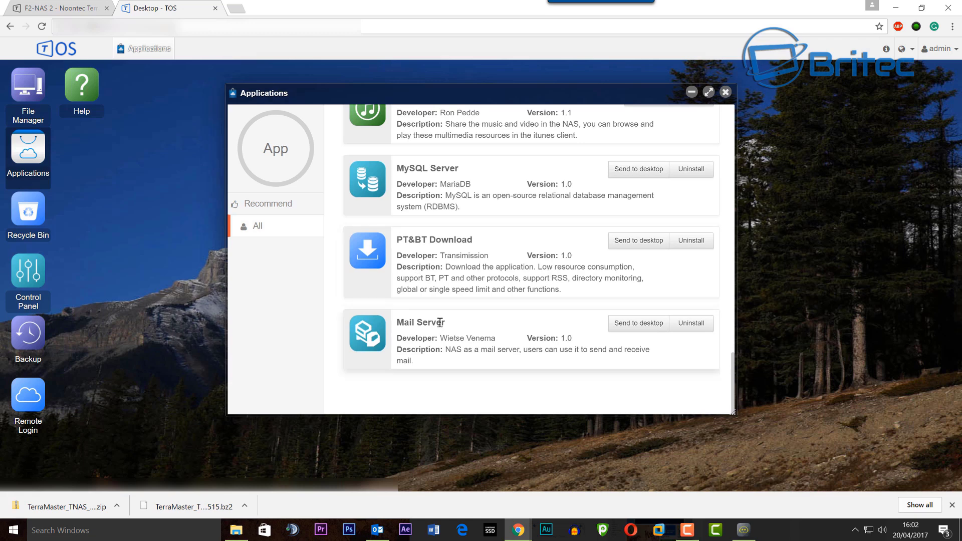
pyautogui.scroll(1, 325, 286)
# Filter the catalogue to recommended applications, review them, and close the Applications window
pyautogui.click(281, 211)
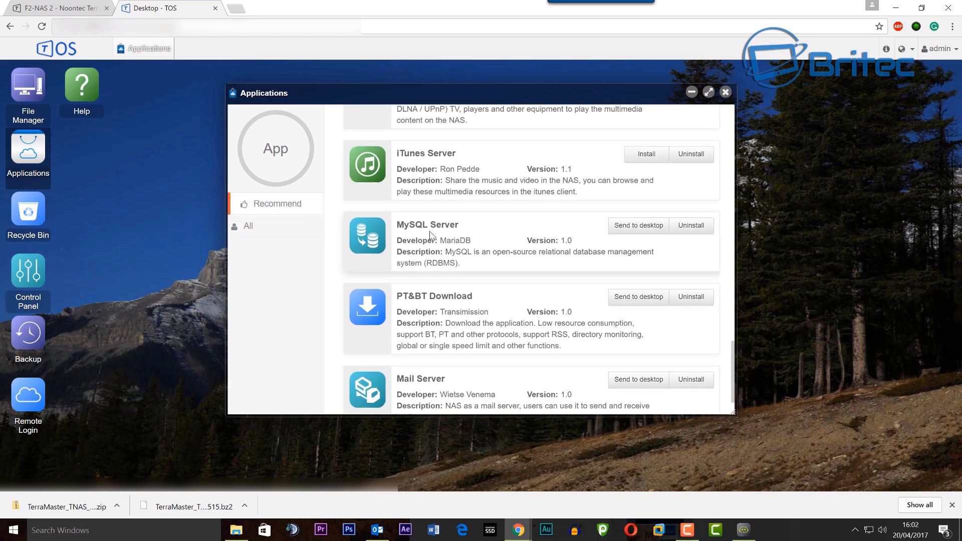
pyautogui.scroll(-10, 514, 260)
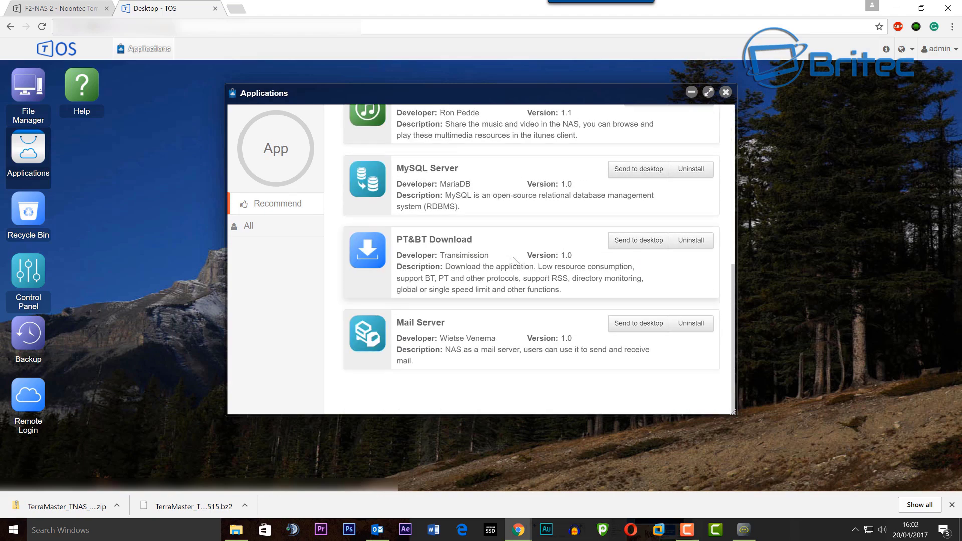
pyautogui.click(724, 93)
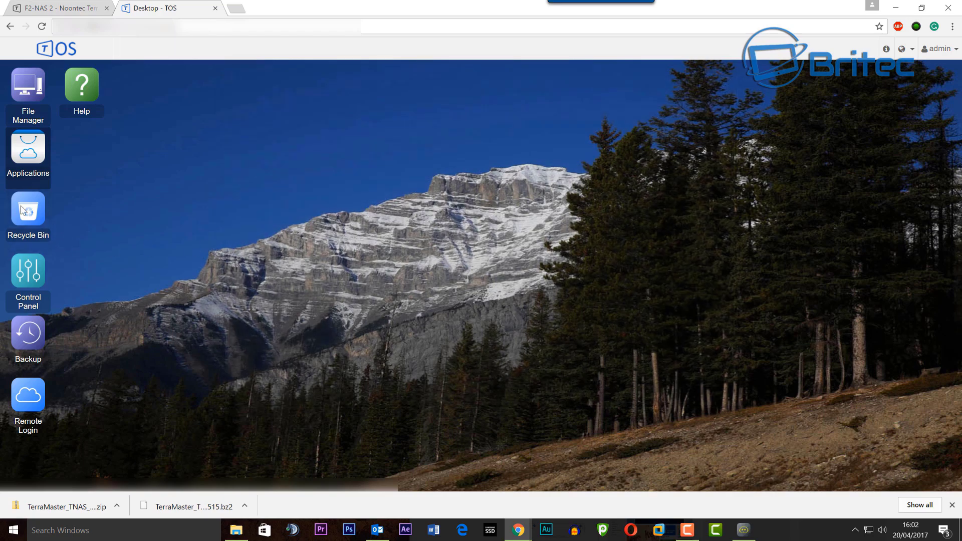
# Launch the Control Panel from its icon on the TOS desktop
pyautogui.doubleClick(28, 273)
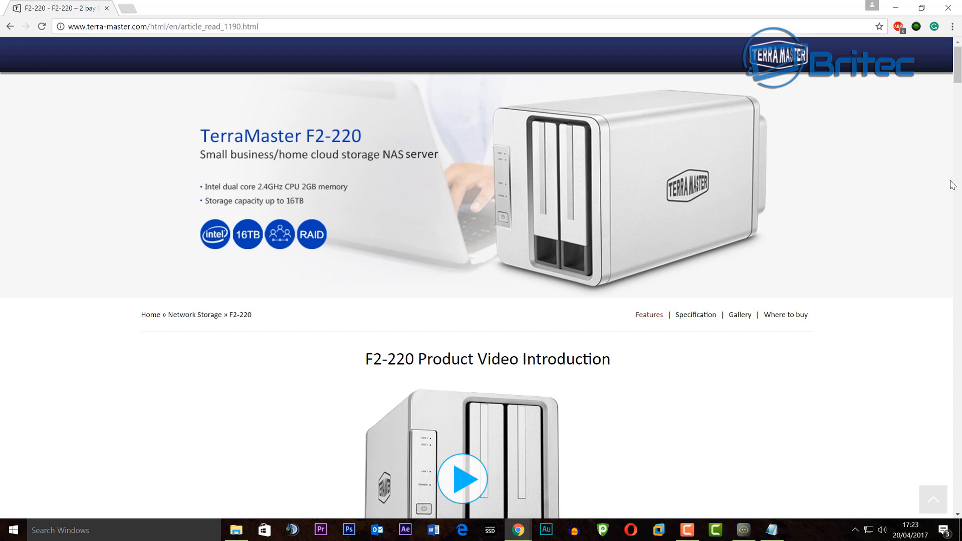
# Move down the F2-220 page past the CPU details to 'Supporting diversified hard drives'
pyautogui.moveTo(959, 74); pyautogui.dragTo(949, 115)
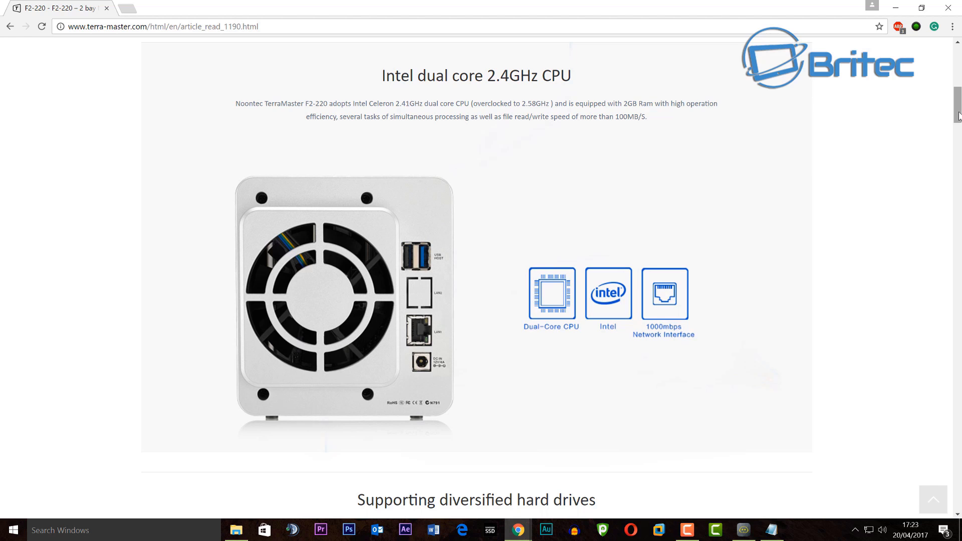
pyautogui.scroll(-7, 937, 126)
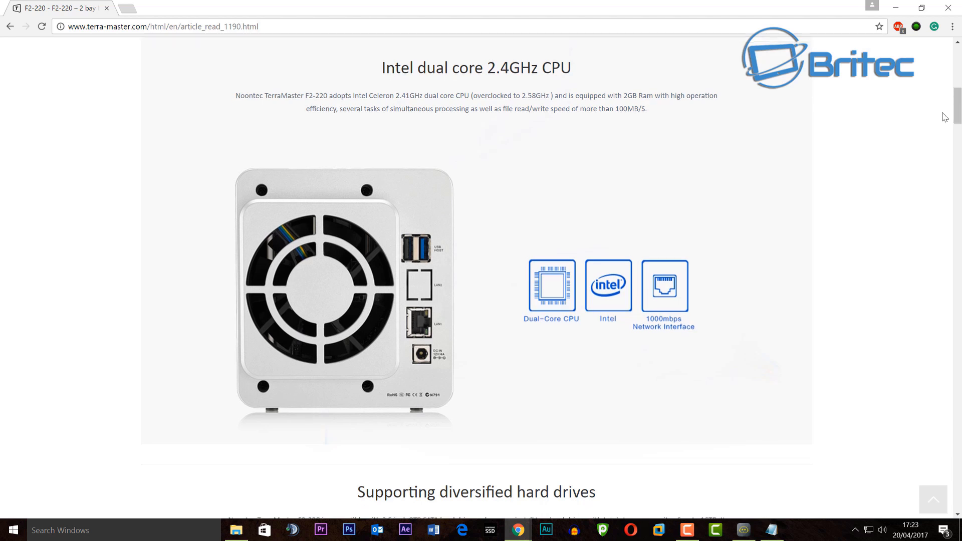
pyautogui.scroll(-2, 917, 161)
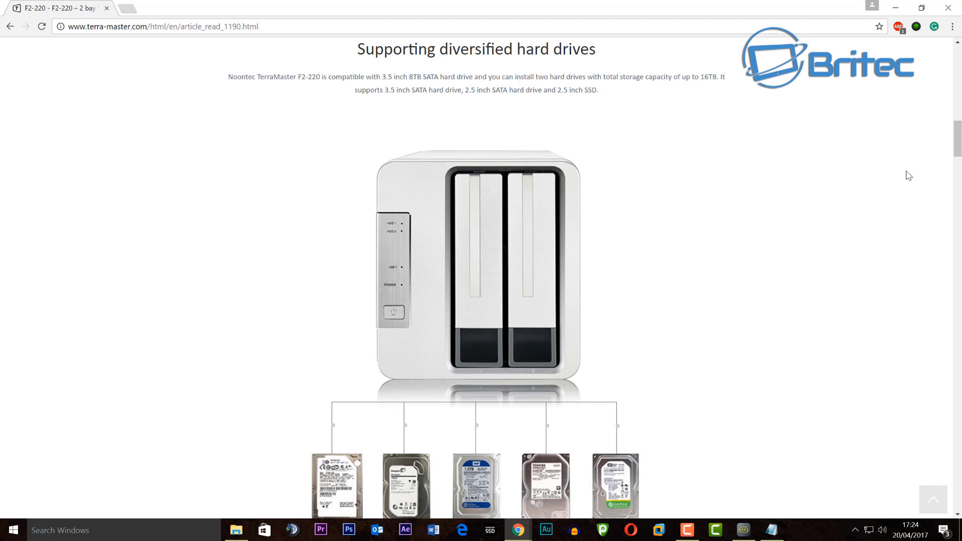
# Scroll past the RAID, server application and storage sharing sections to 'Multiple File-sharing Service'
pyautogui.scroll(-10, 908, 176)
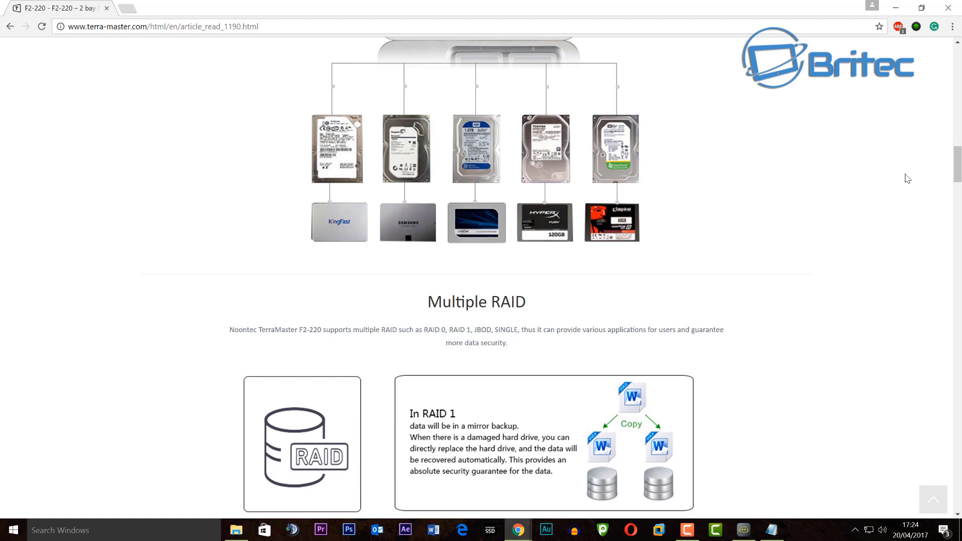
pyautogui.scroll(-1, 907, 179)
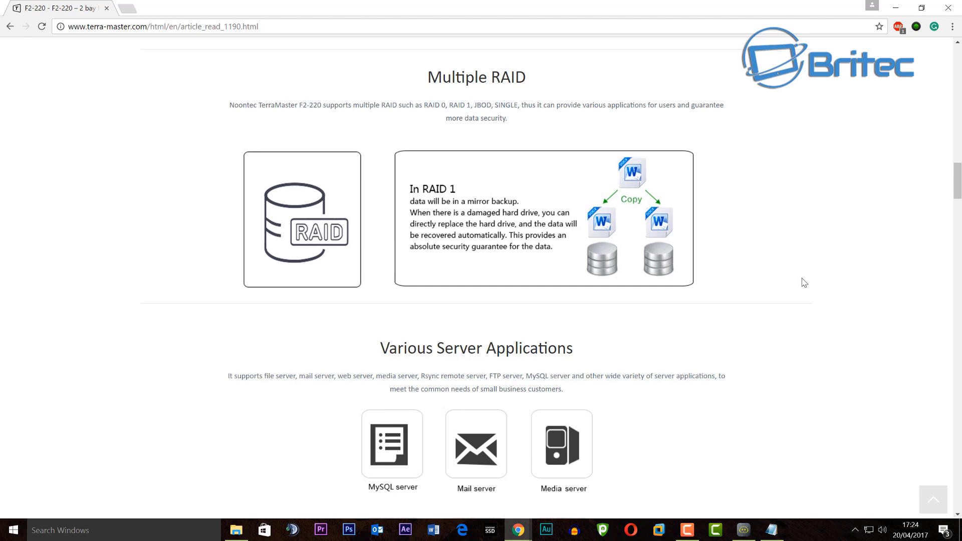
pyautogui.scroll(-7, 804, 283)
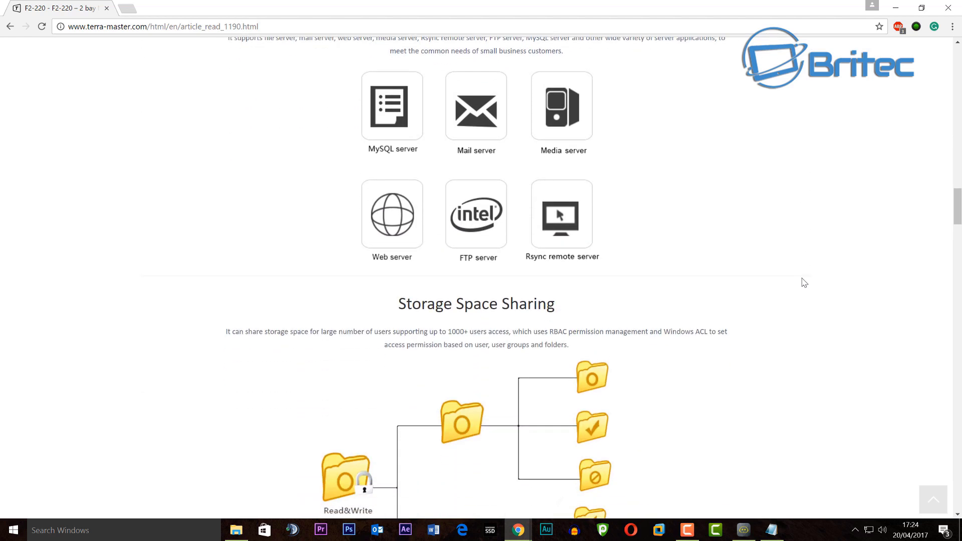
pyautogui.scroll(-1, 805, 283)
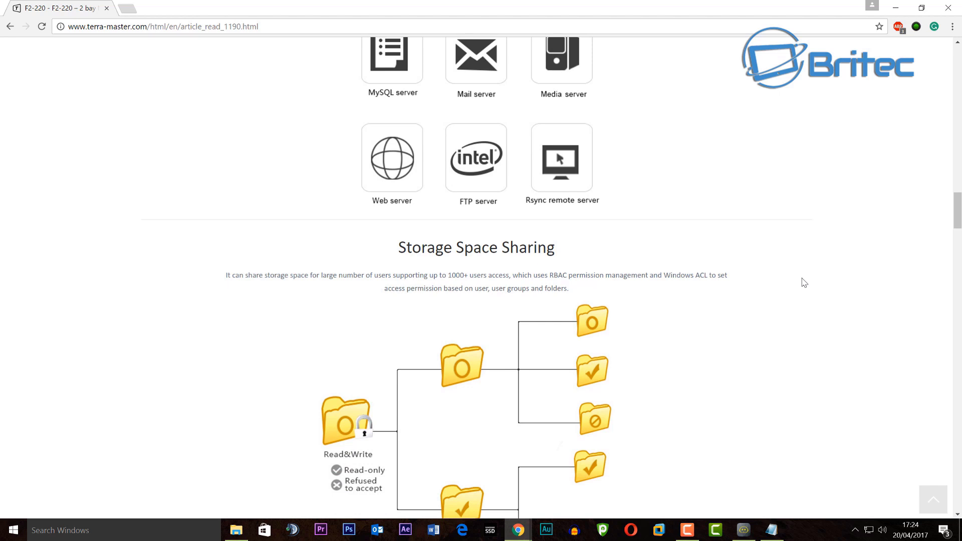
pyautogui.scroll(1, 805, 283)
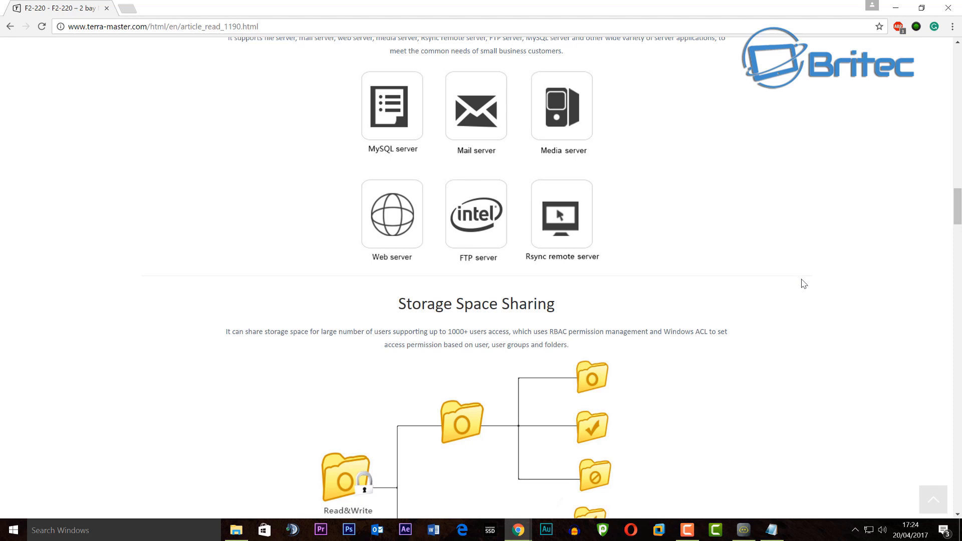
pyautogui.scroll(-4, 804, 284)
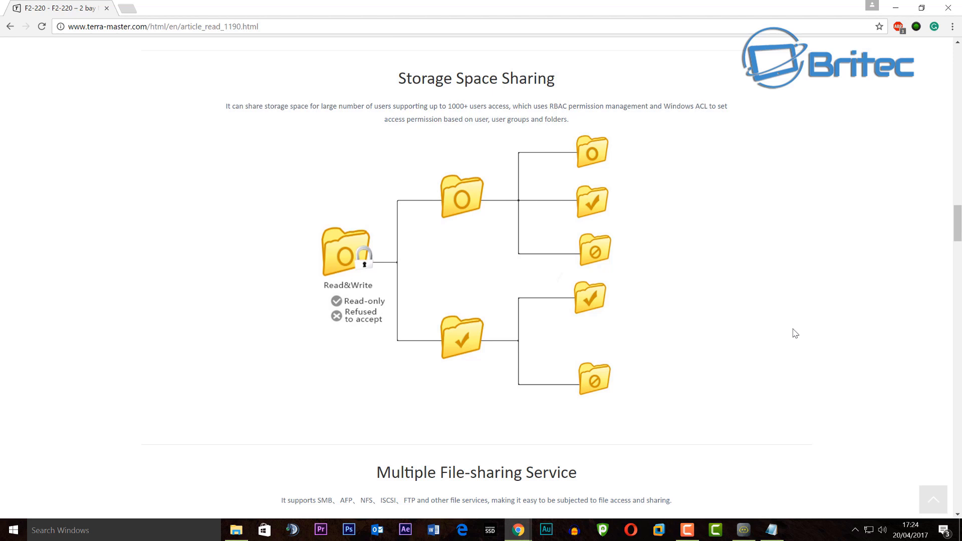
pyautogui.scroll(-8, 795, 333)
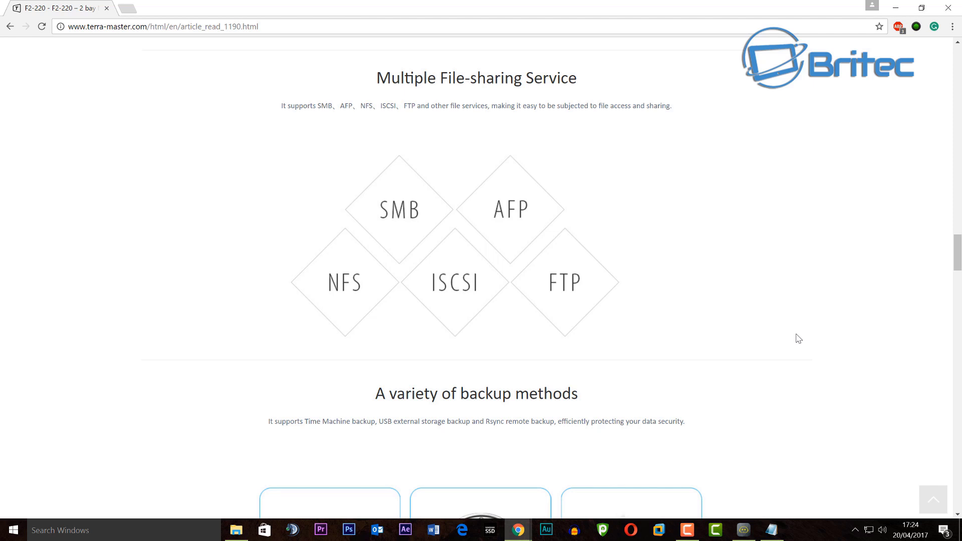
# Scroll past the backup, multimedia, cloud and Dropbox features to 'Green energy saving'
pyautogui.scroll(-7, 799, 339)
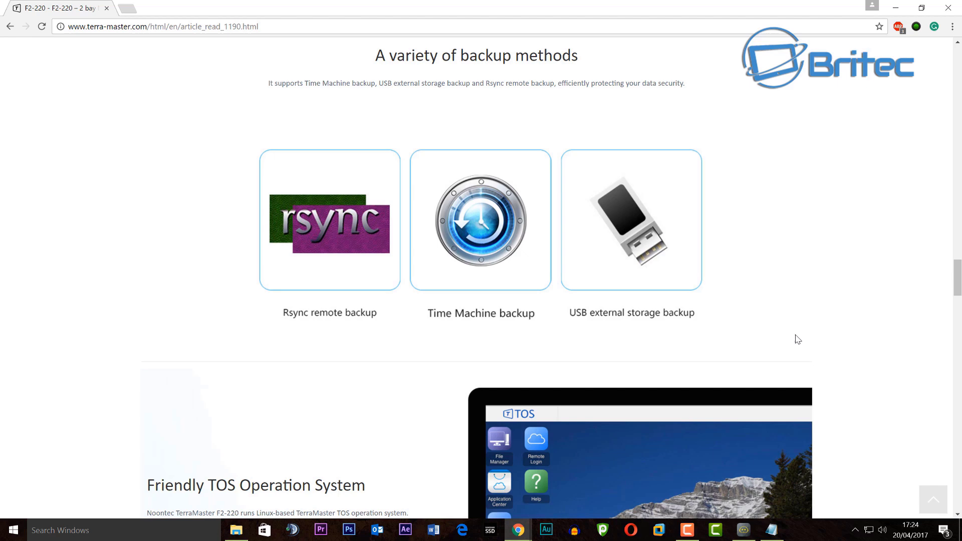
pyautogui.scroll(-10, 798, 339)
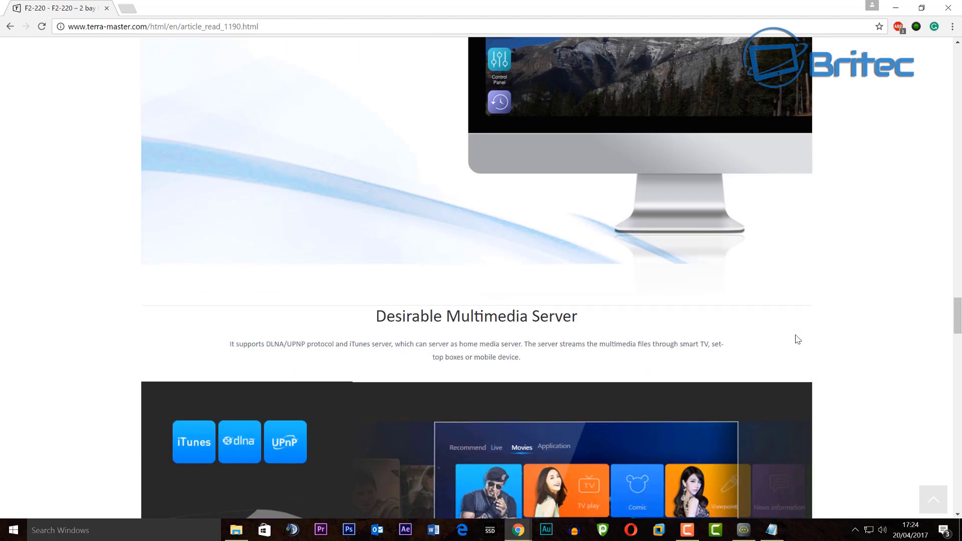
pyautogui.scroll(-6, 798, 339)
pyautogui.scroll(1, 798, 340)
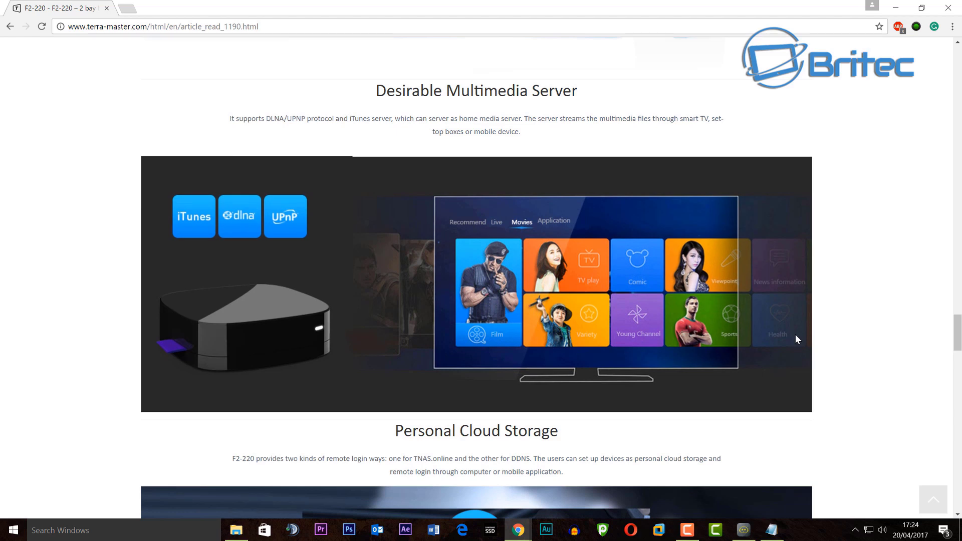
pyautogui.scroll(-8, 795, 335)
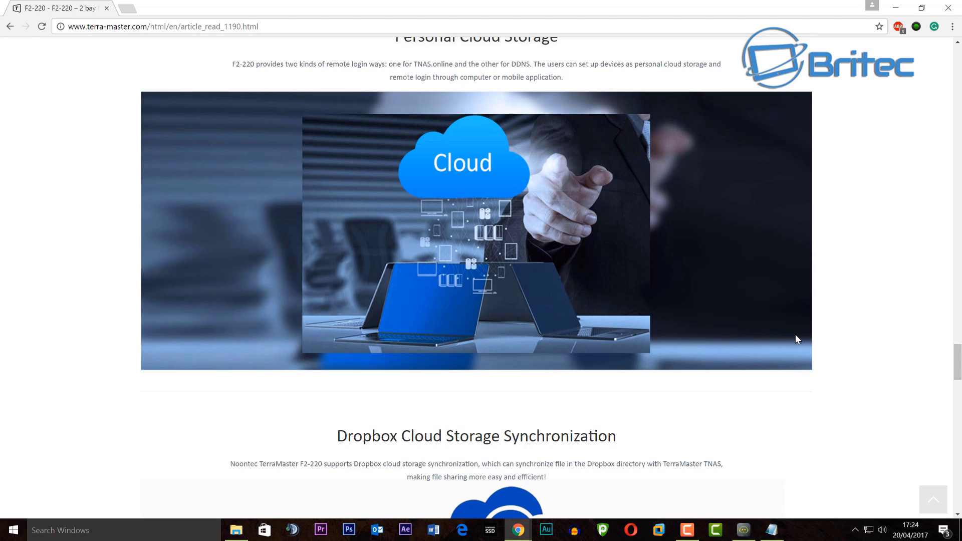
pyautogui.scroll(-6, 797, 339)
pyautogui.scroll(-1, 798, 339)
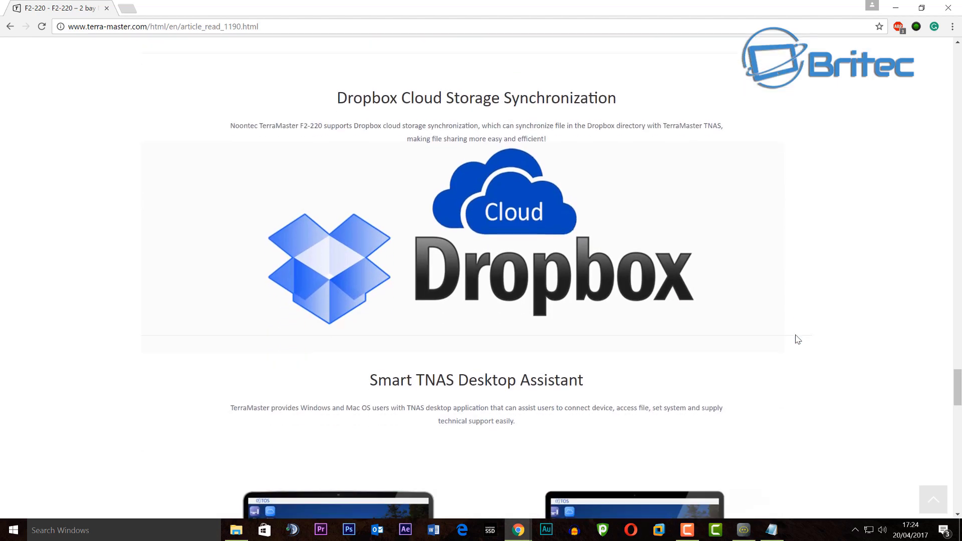
pyautogui.scroll(-7, 798, 340)
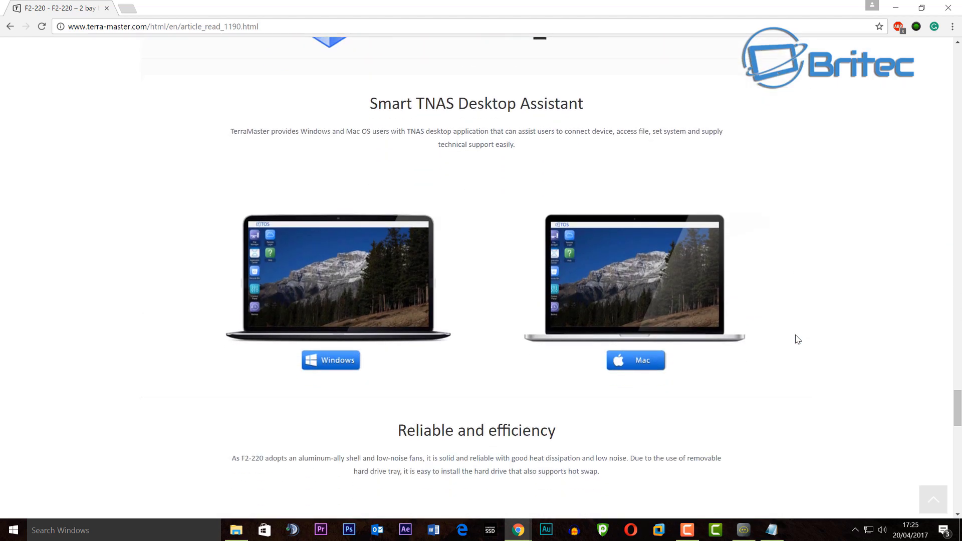
pyautogui.scroll(-4, 798, 340)
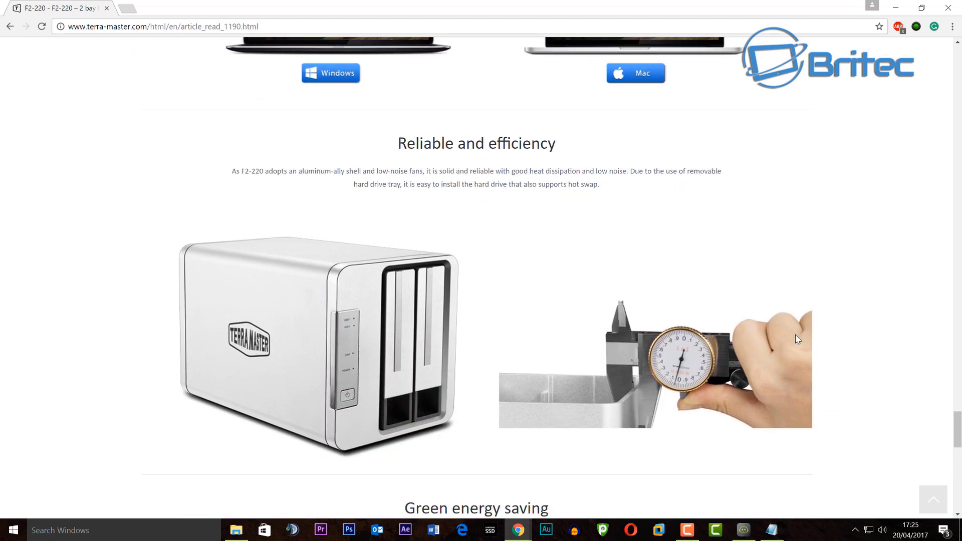
pyautogui.scroll(-15, 798, 339)
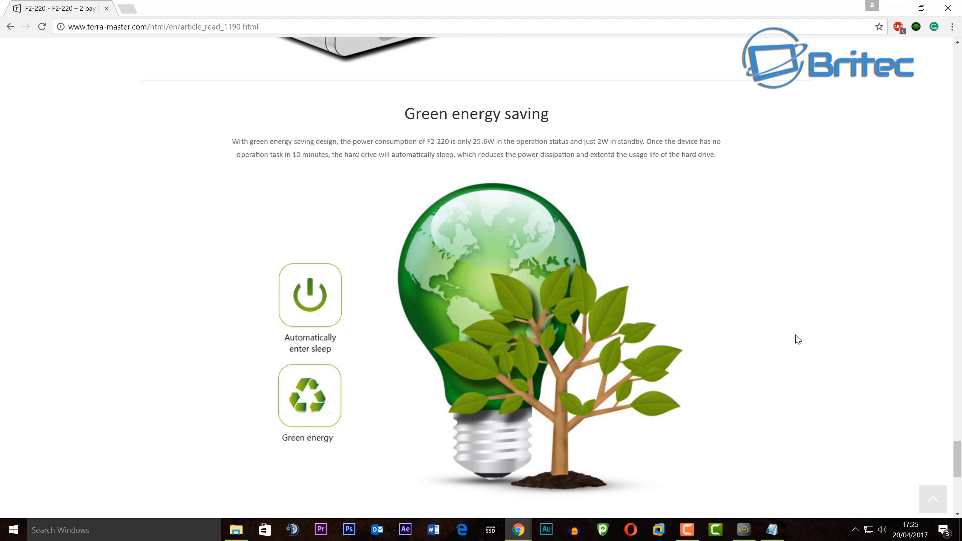